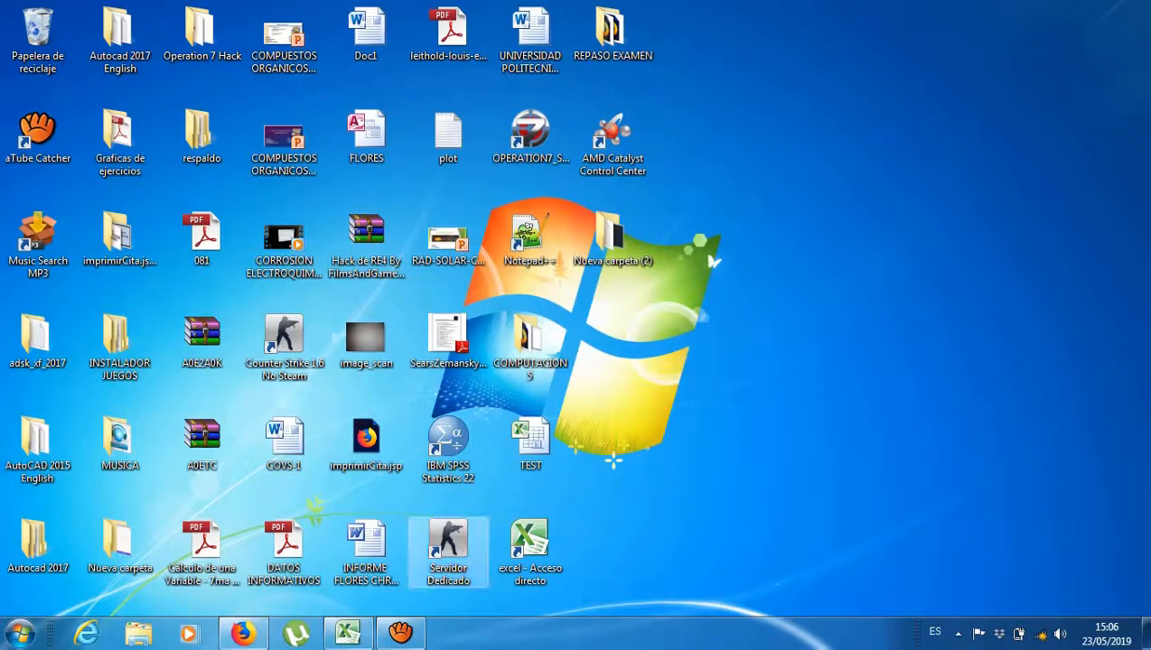
- Review the fruit, colour, volume and weight records in the open Excel workbook BASE DE DATOS PRODUCTOS CITRICOS
left_click(347, 632)
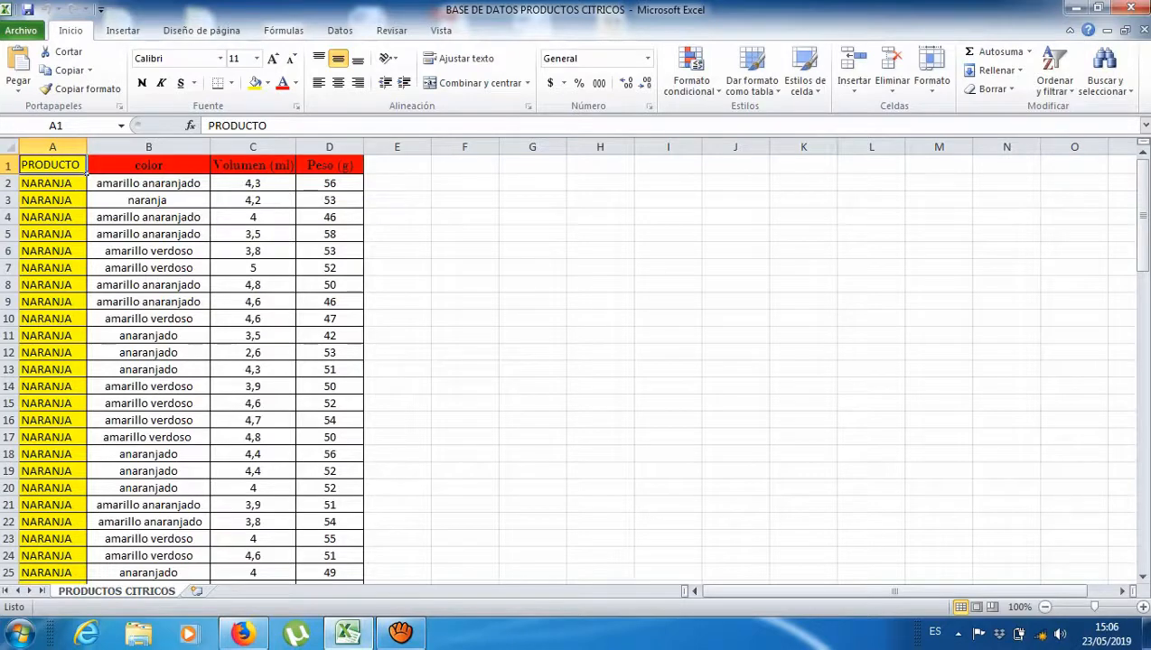
scroll(571, 368, "down", 18)
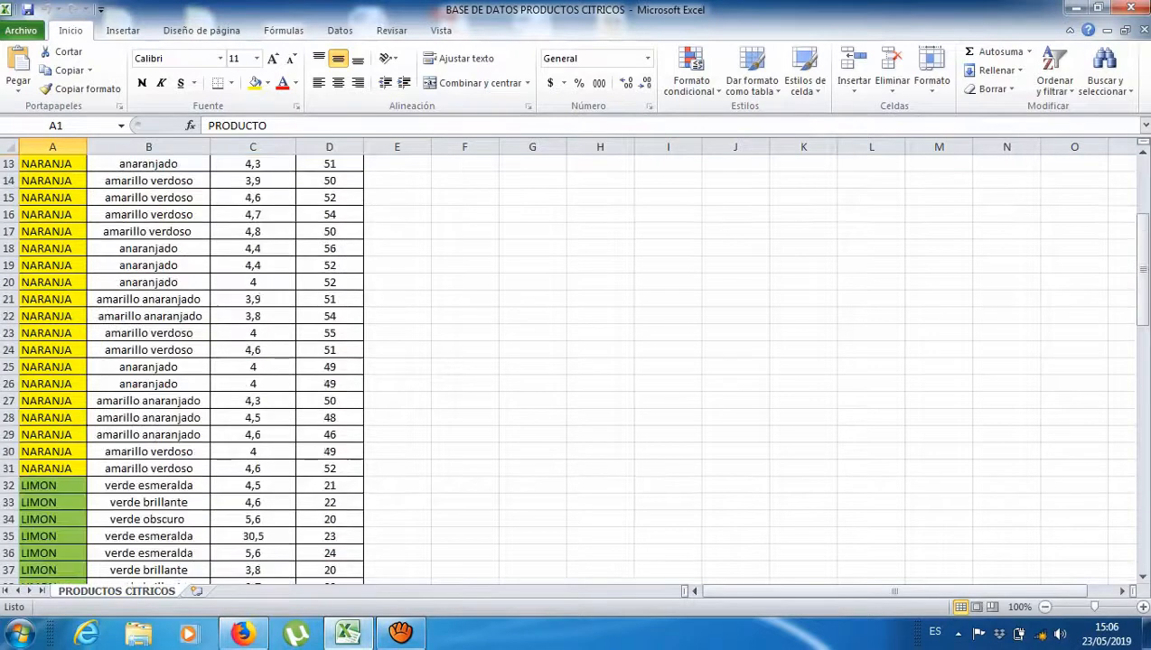
scroll(191, 371, "up", 7)
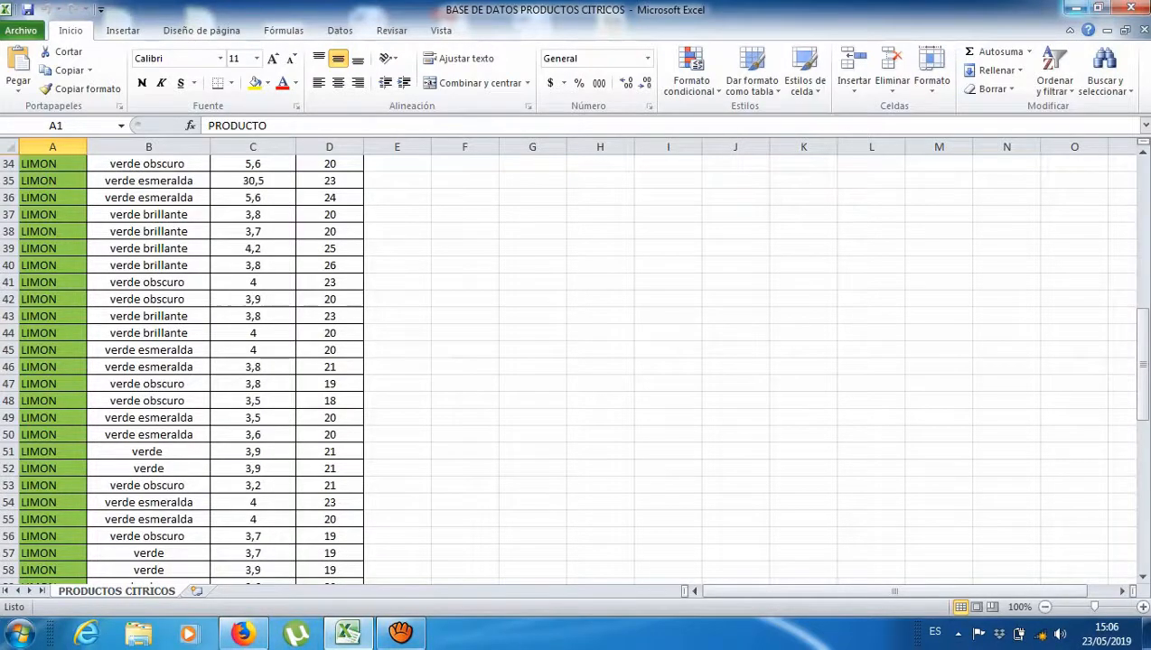
left_click(1070, 9)
- Launch IBM SPSS Statistics 22 and dismiss its welcome dialog to reach the empty data editor
left_click(20, 633)
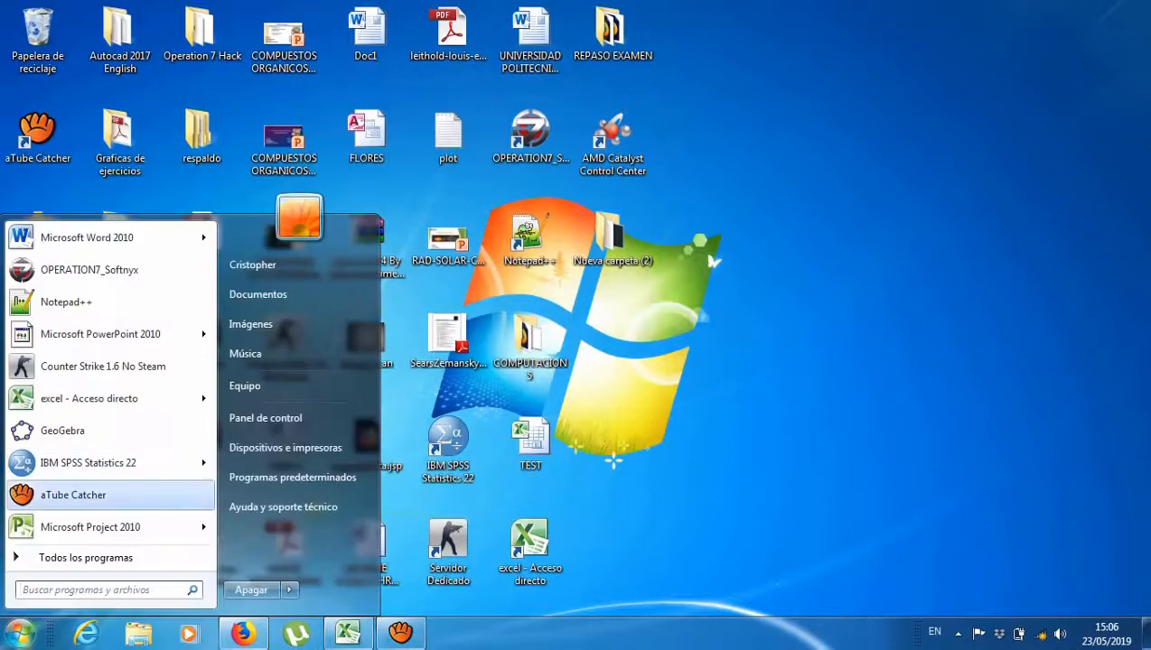
left_click(117, 462)
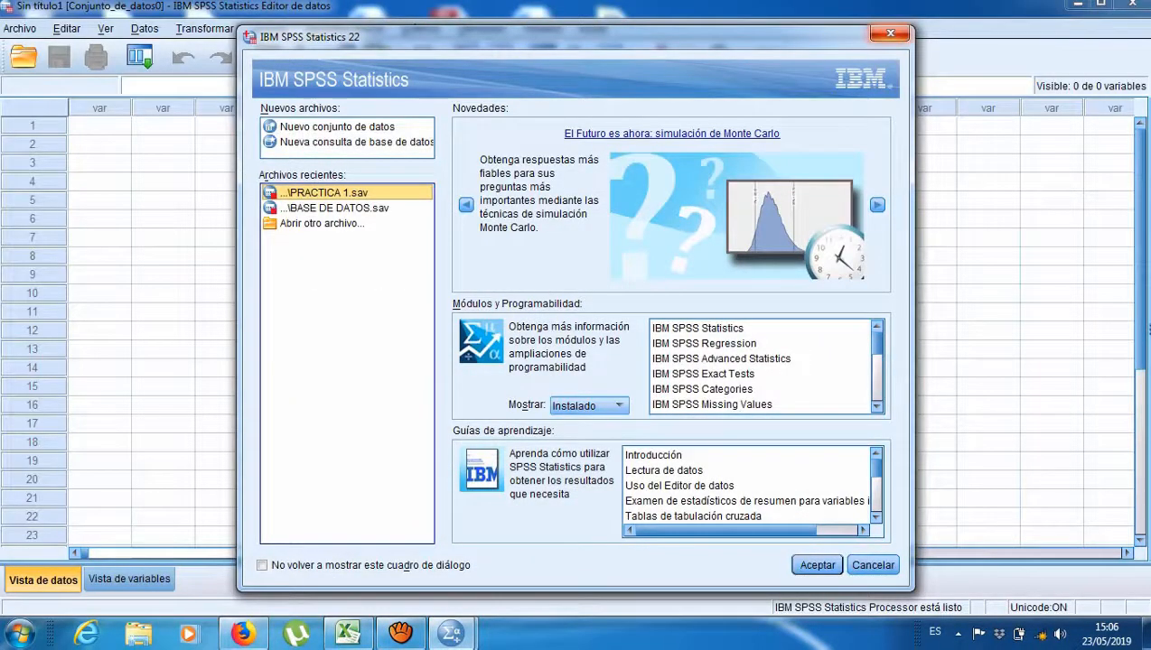
left_click(890, 33)
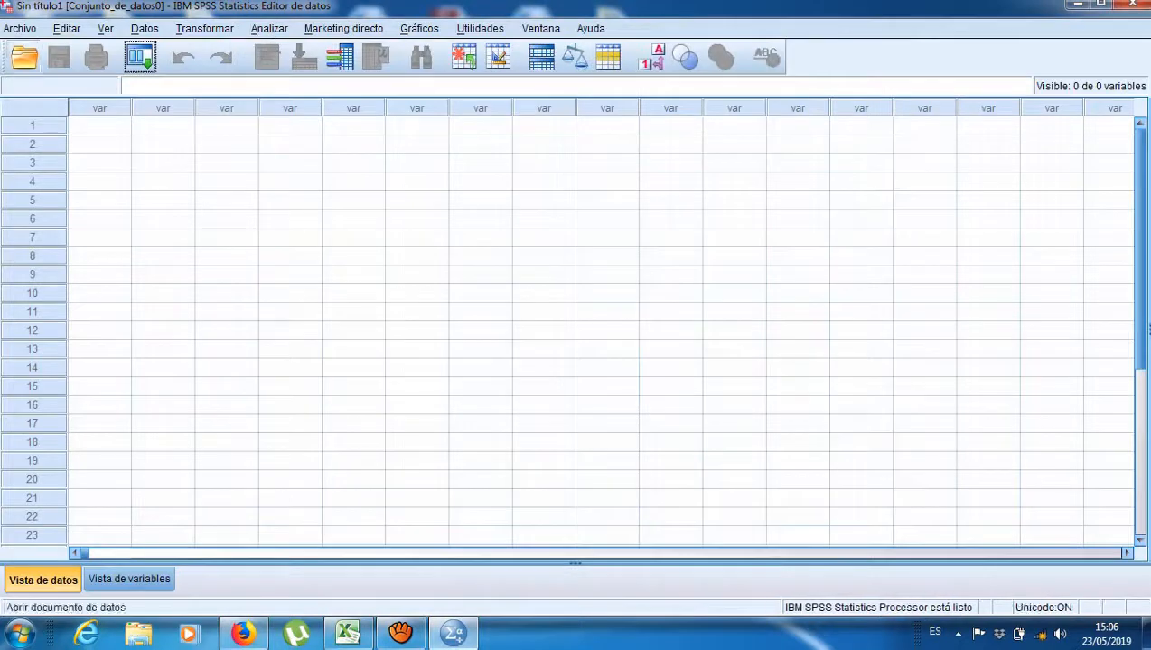
- Begin opening a data file, restricting the file type to Excel and browsing to the UNIVERSIDAD folder on drive G:
left_click(24, 57)
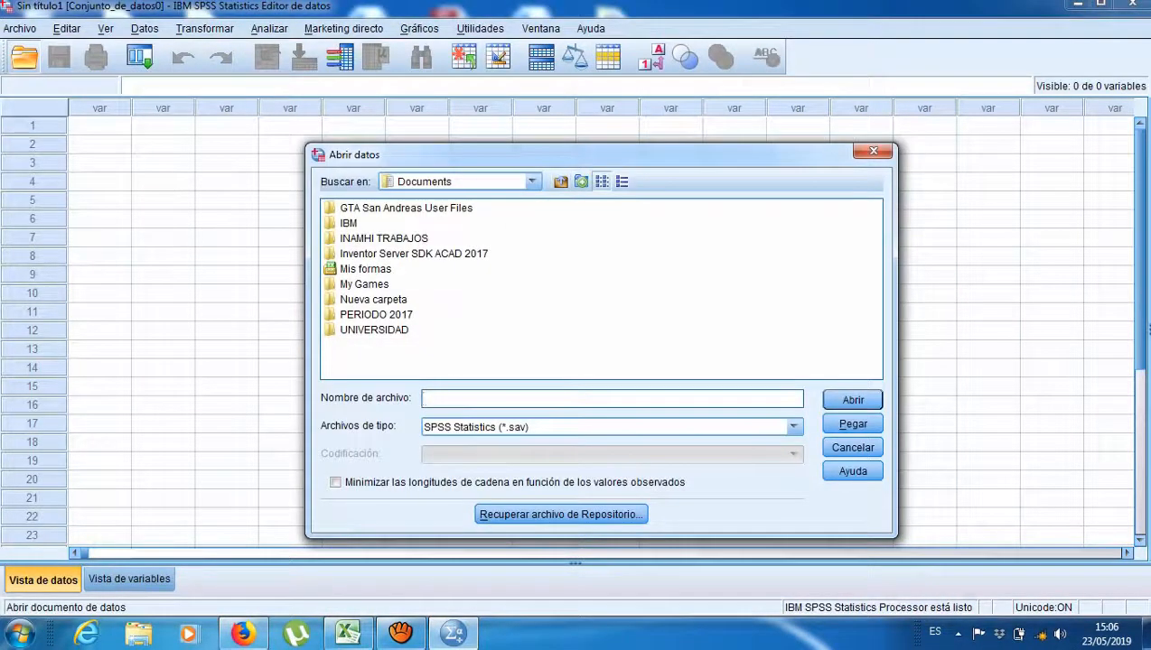
left_click(793, 426)
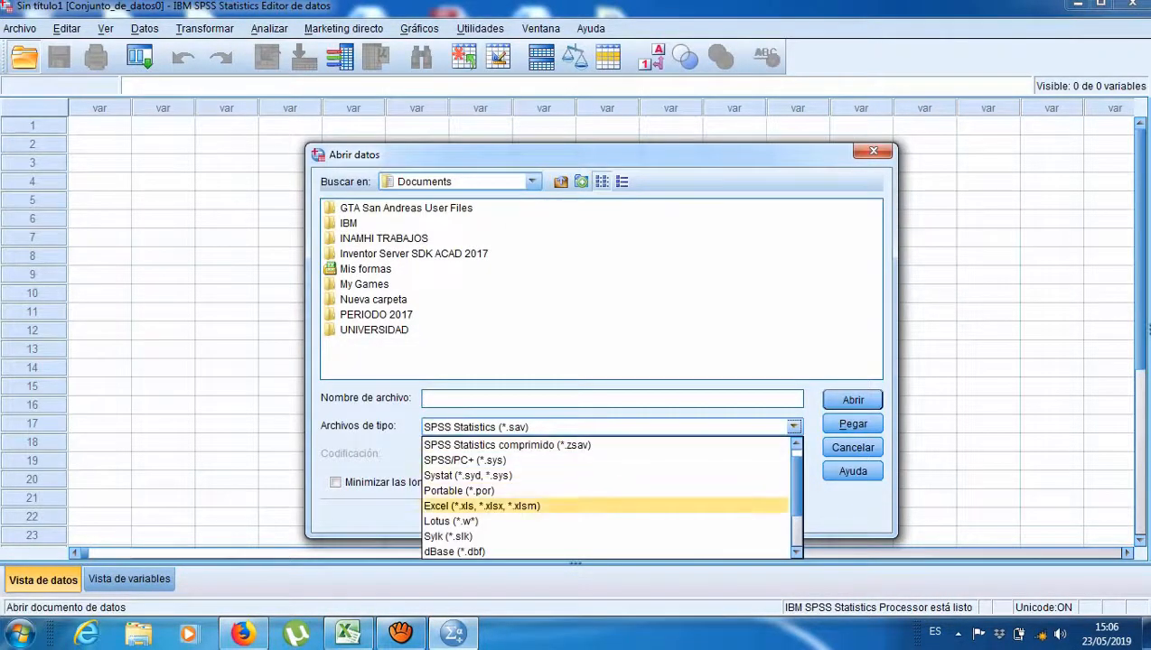
key("Return")
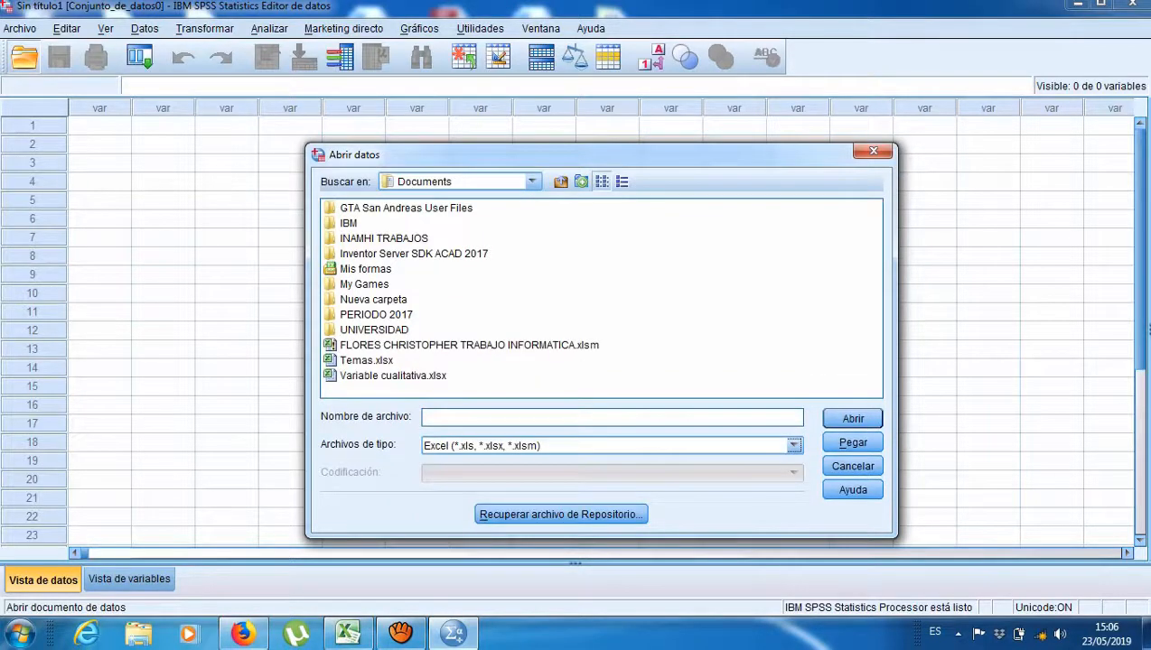
left_click(532, 182)
left_click(448, 245)
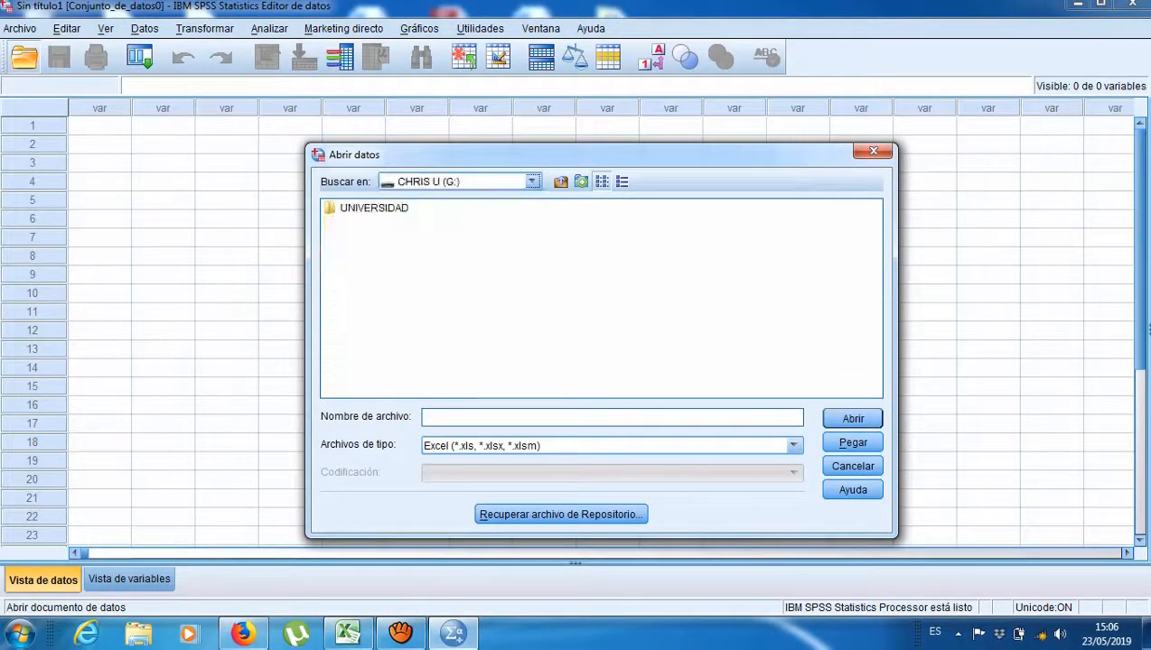
left_click(374, 208)
key("Return")
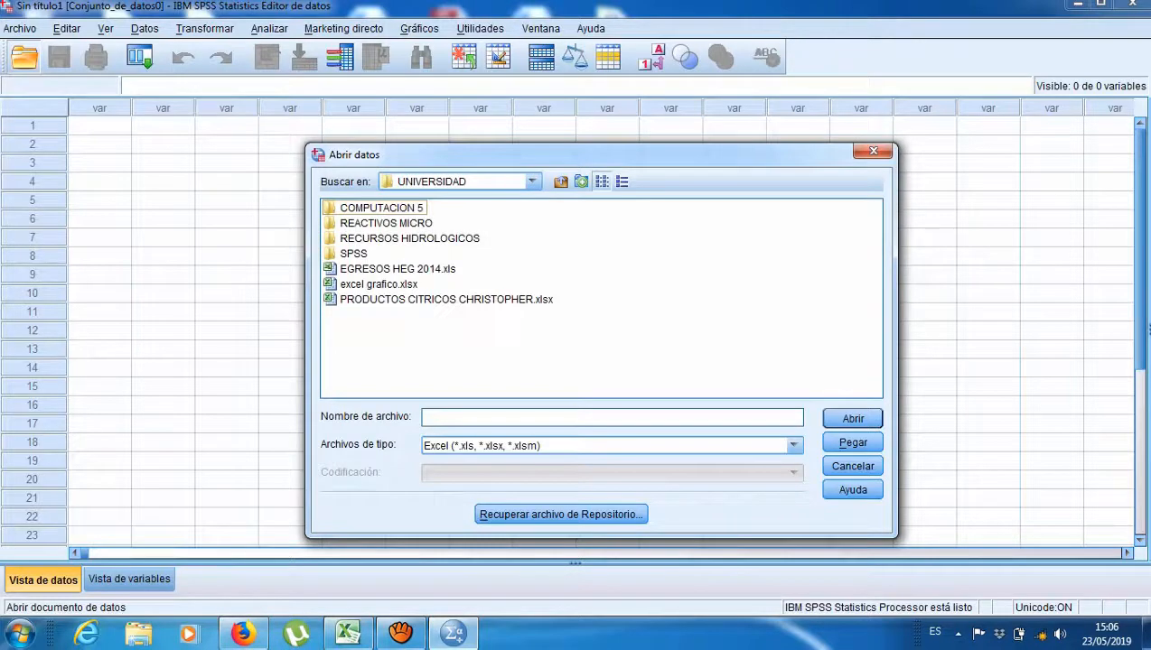
- Import BASE DE DATOS PRODUCTOS CITRICOS.xlsx from SPSS\DATOS FINALES, reading variable names from the first row
double_click(353, 253)
left_click(378, 223)
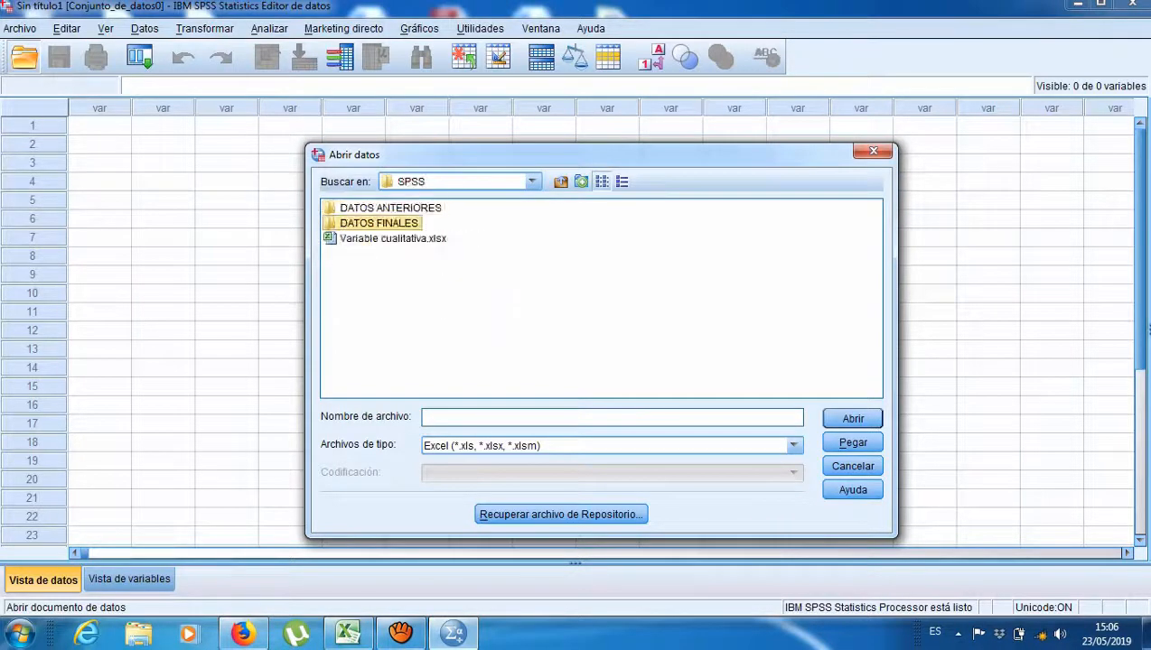
double_click(378, 223)
left_click(425, 208)
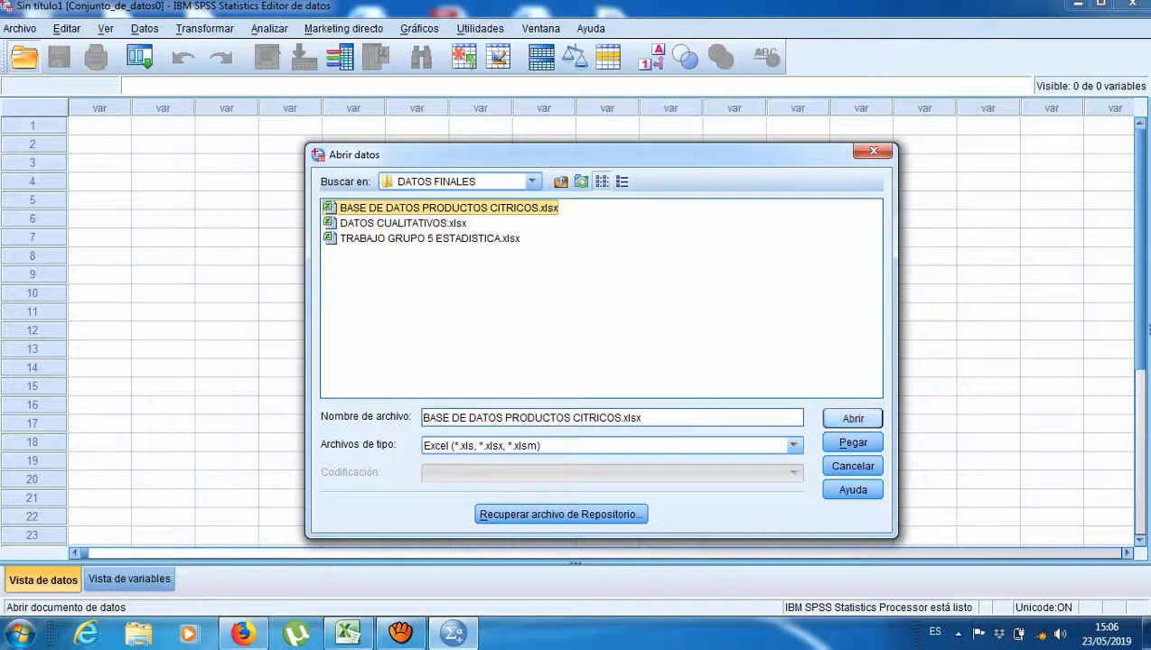
left_click(852, 419)
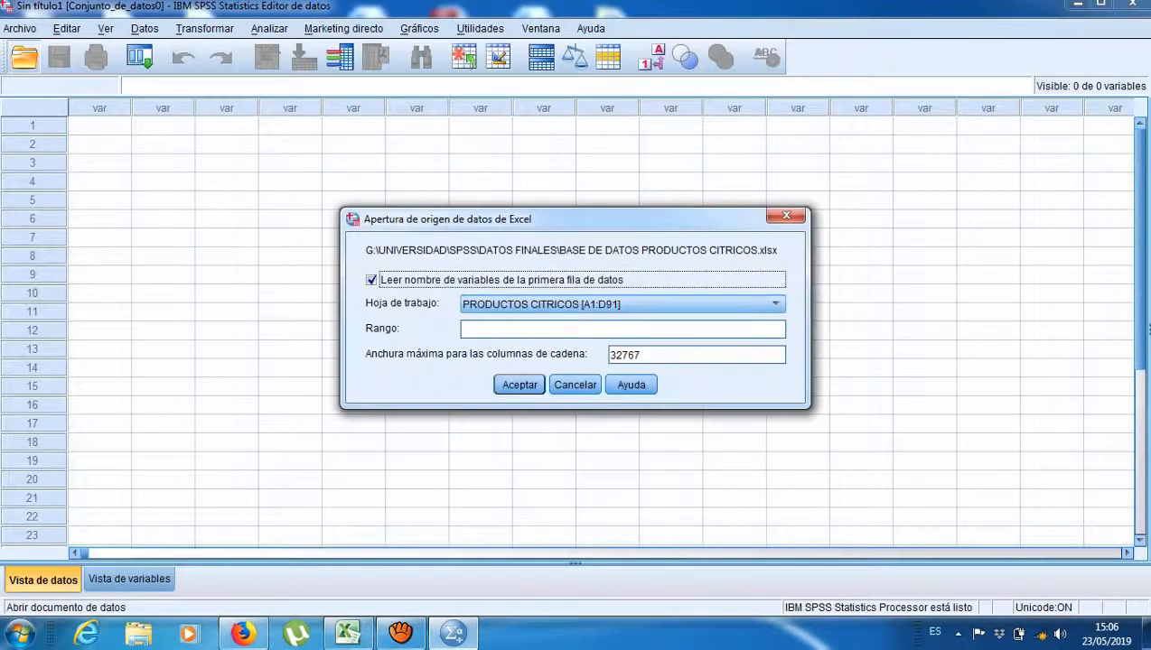
left_click(519, 385)
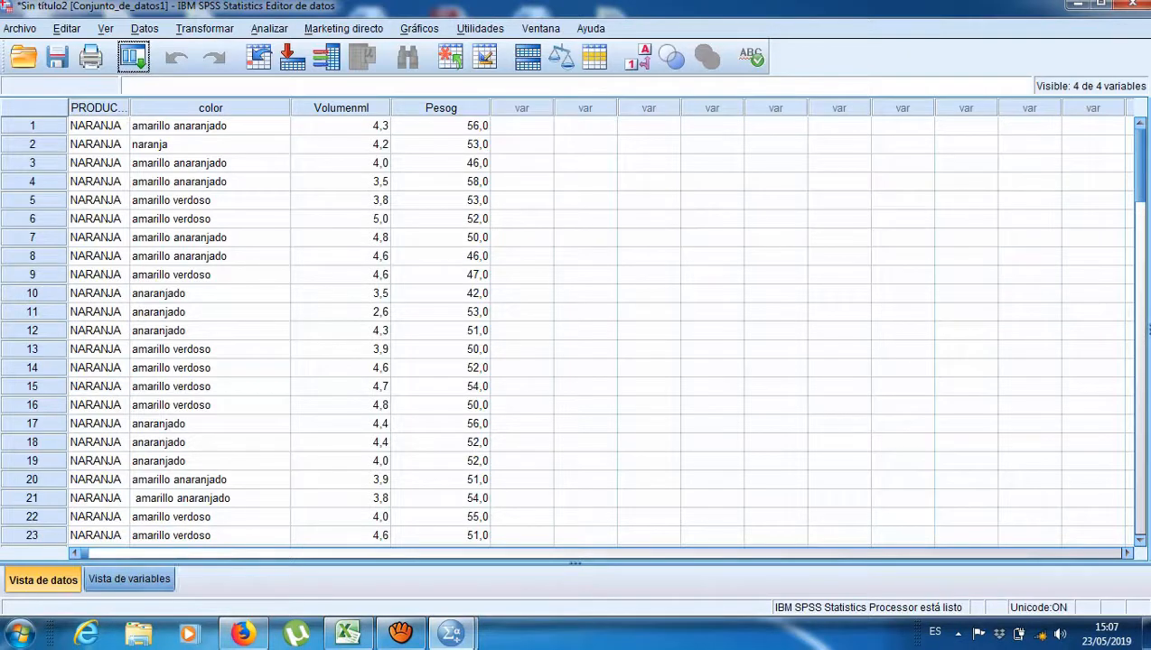
- Check the imported variables' definitions and the measurement level options of Pesog, and return to the data
left_click(129, 579)
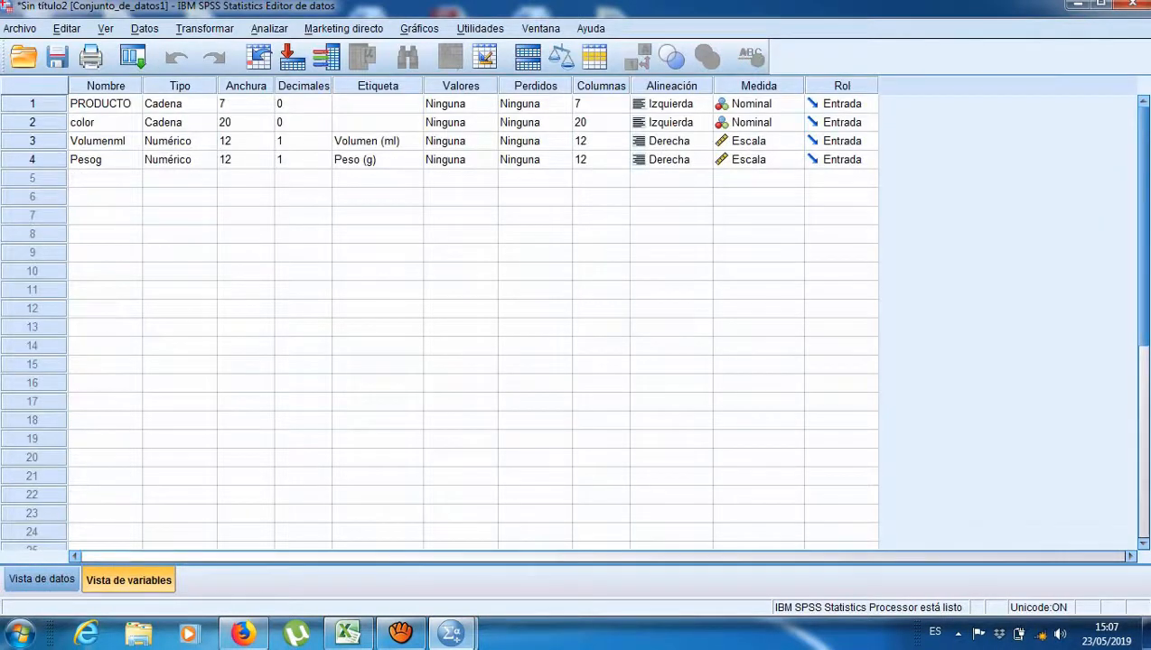
left_click(793, 160)
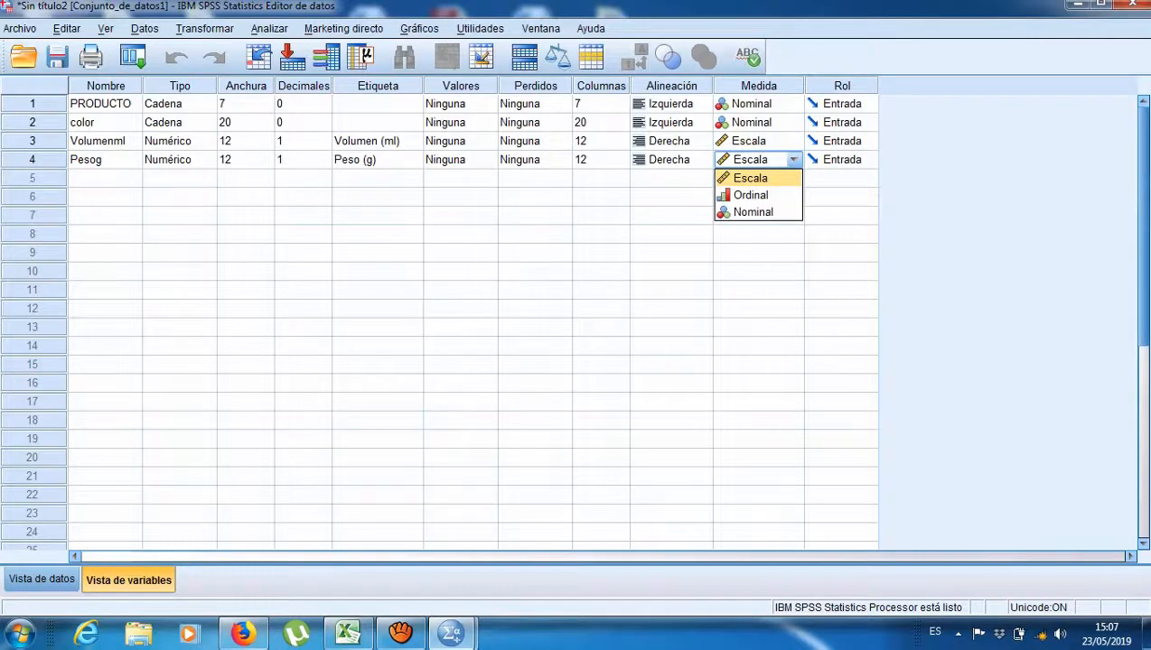
left_click(793, 160)
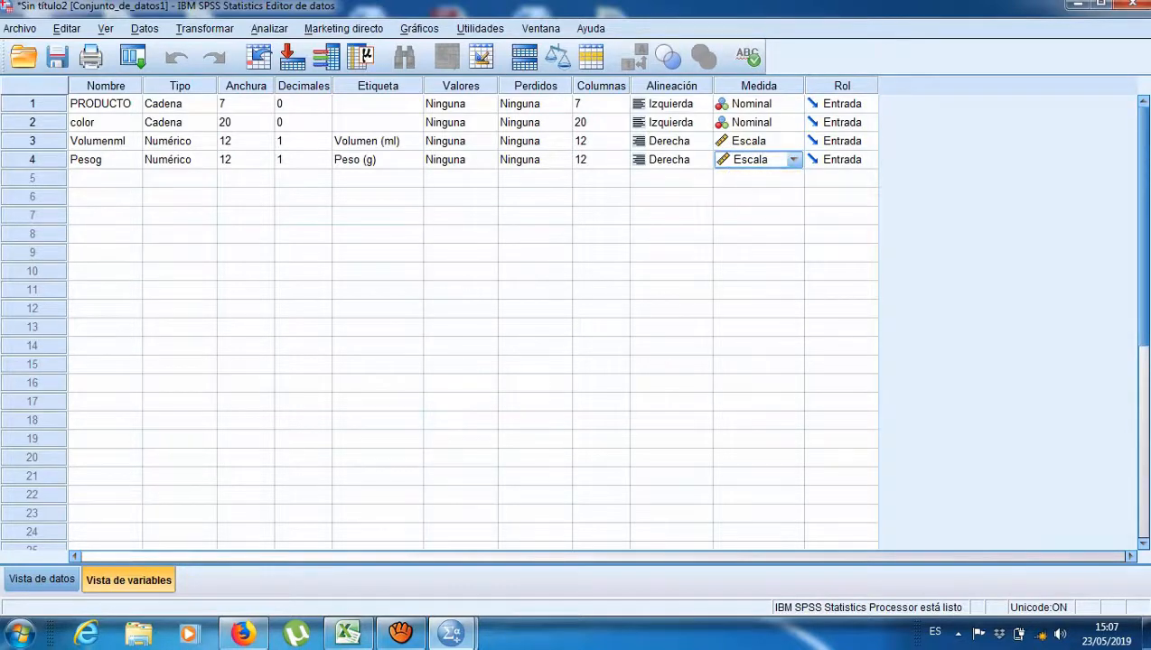
left_click(41, 579)
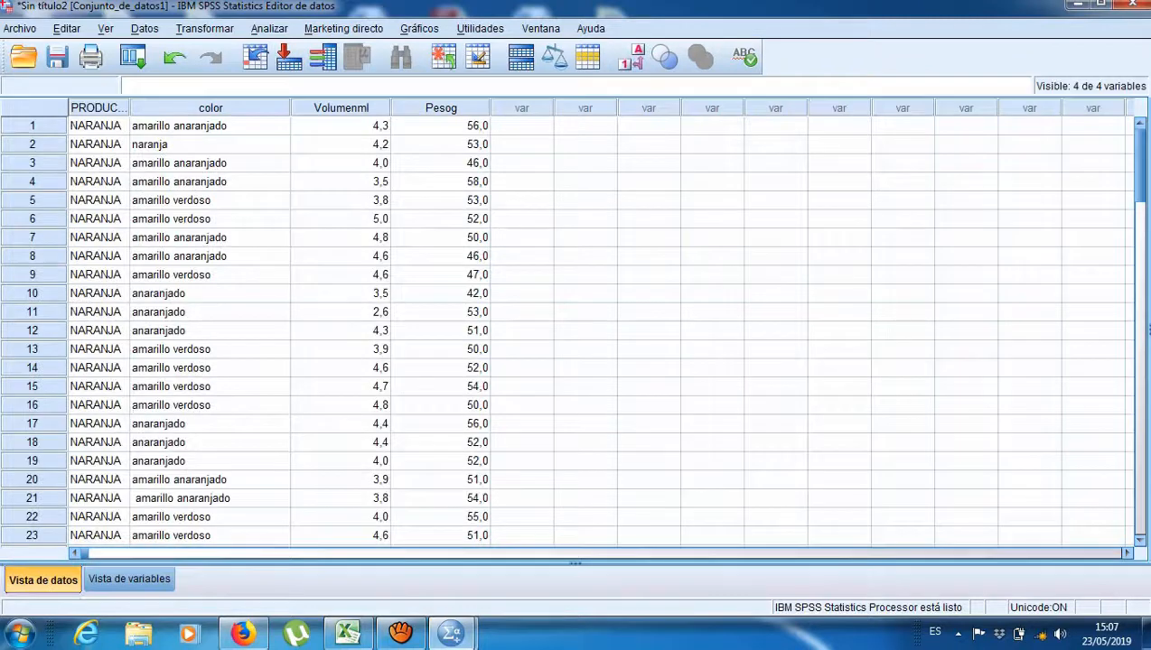
- Set up a descriptive Frequencies analysis with Volumen (ml) and Peso (g) as its variables
left_click(270, 29)
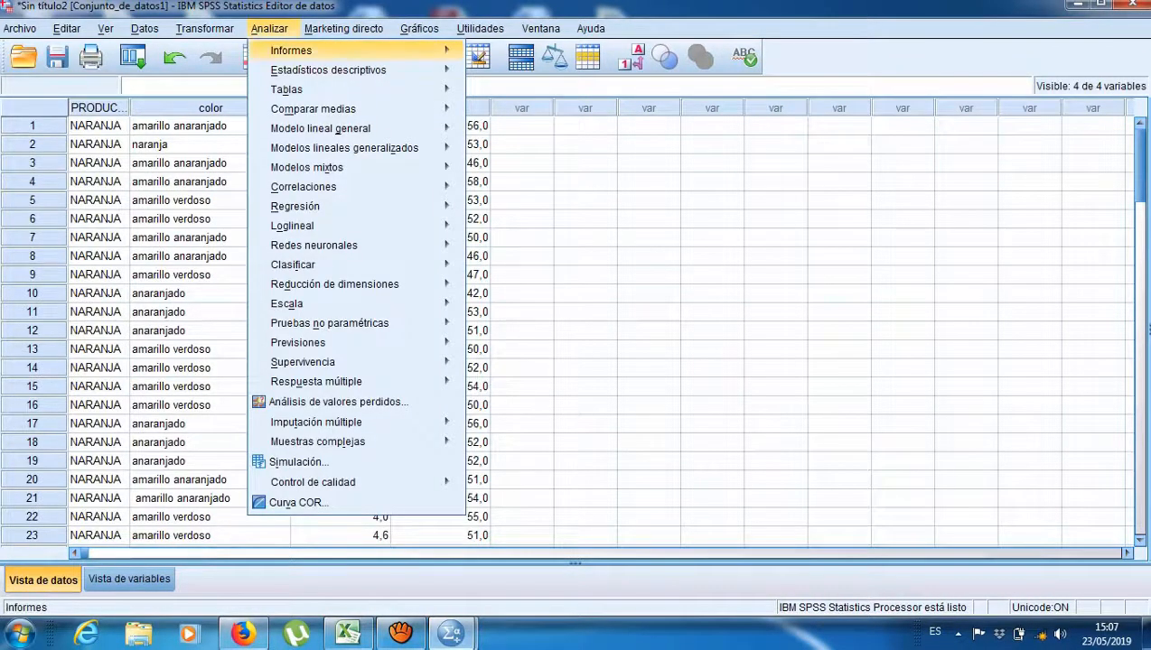
mouse_move(328, 69)
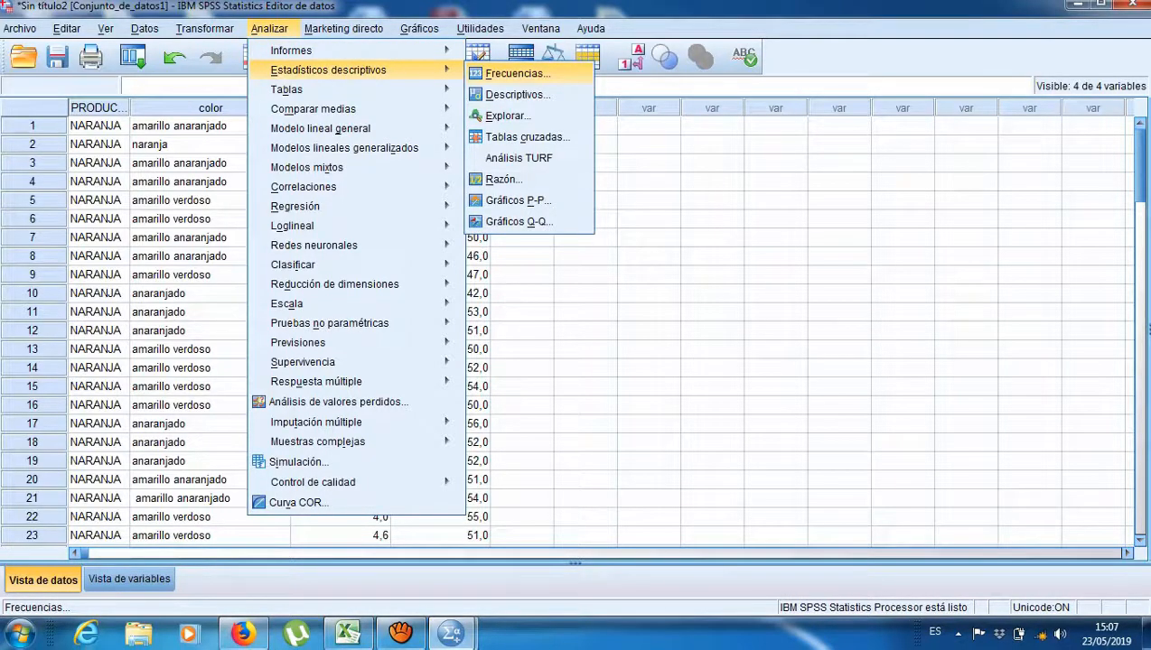
left_click(513, 73)
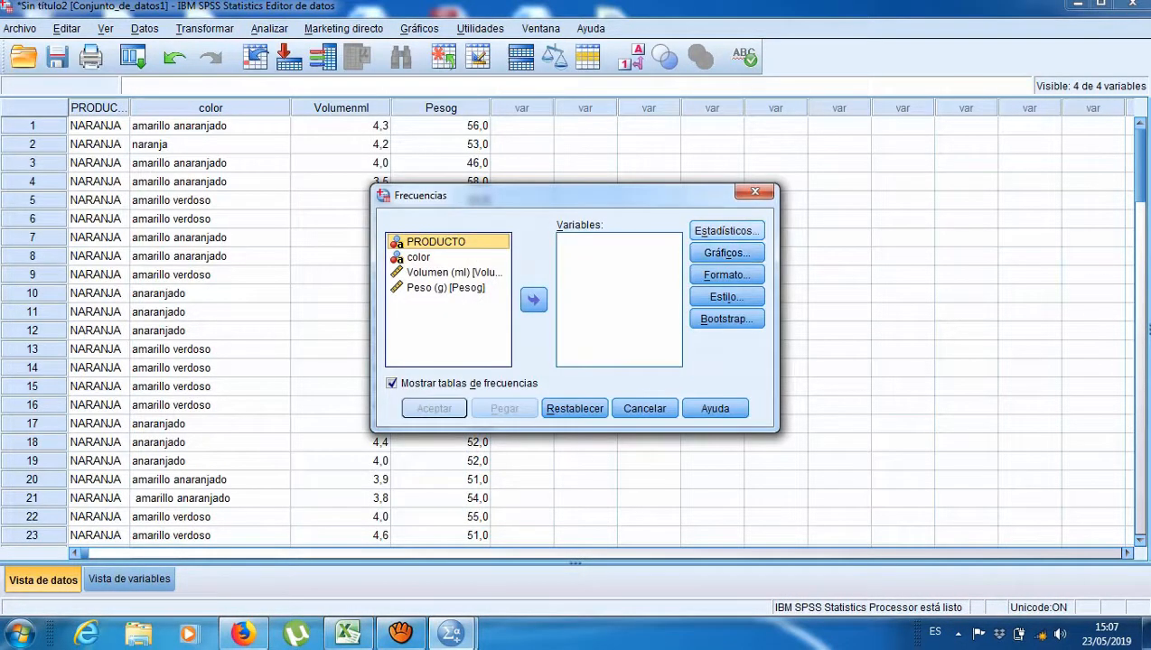
left_click_drag(452, 272, 598, 275)
- Include the mean, median, mode and quartiles in the statistics of the Frequencies analysis
left_click(726, 231)
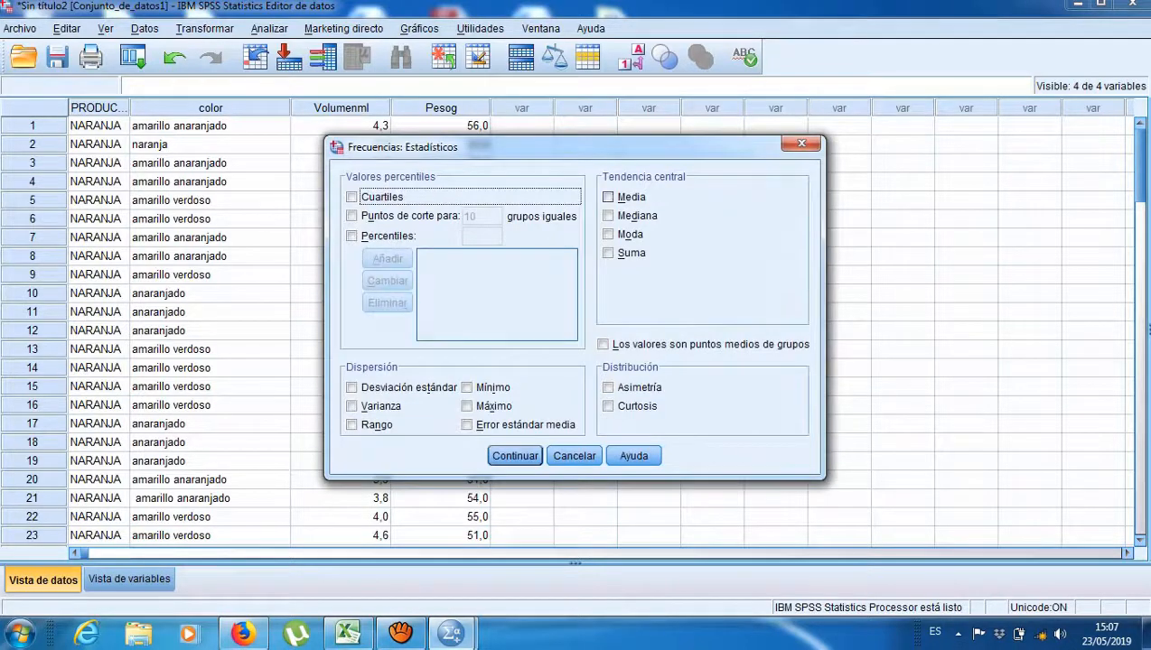
left_click(608, 197)
left_click(608, 216)
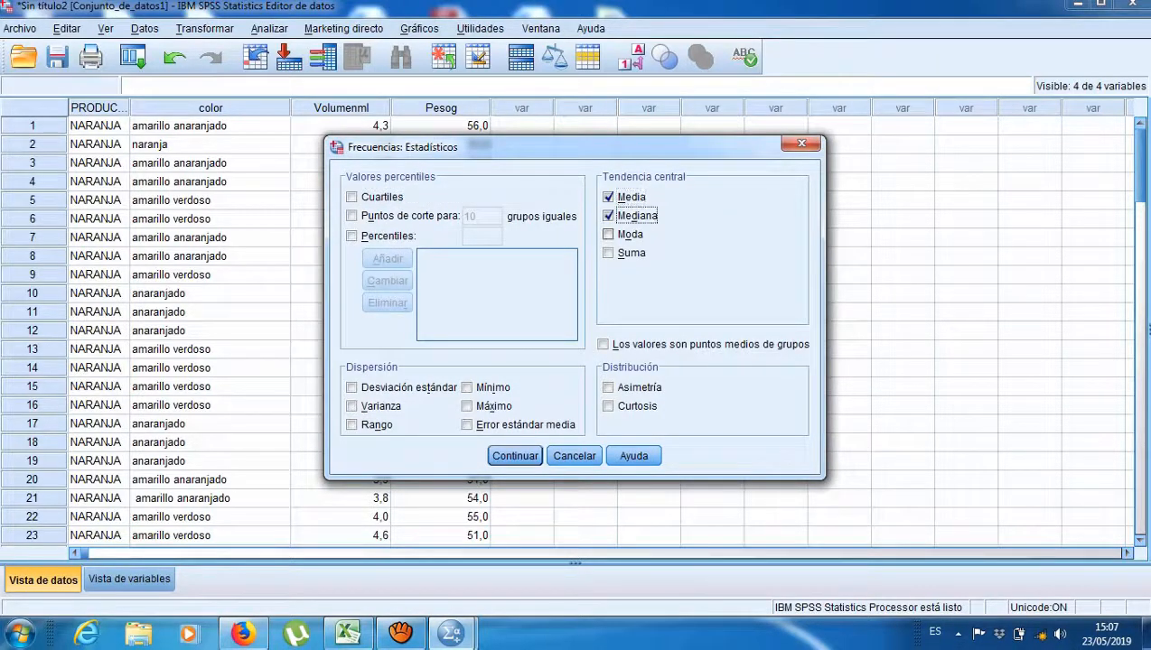
left_click(608, 235)
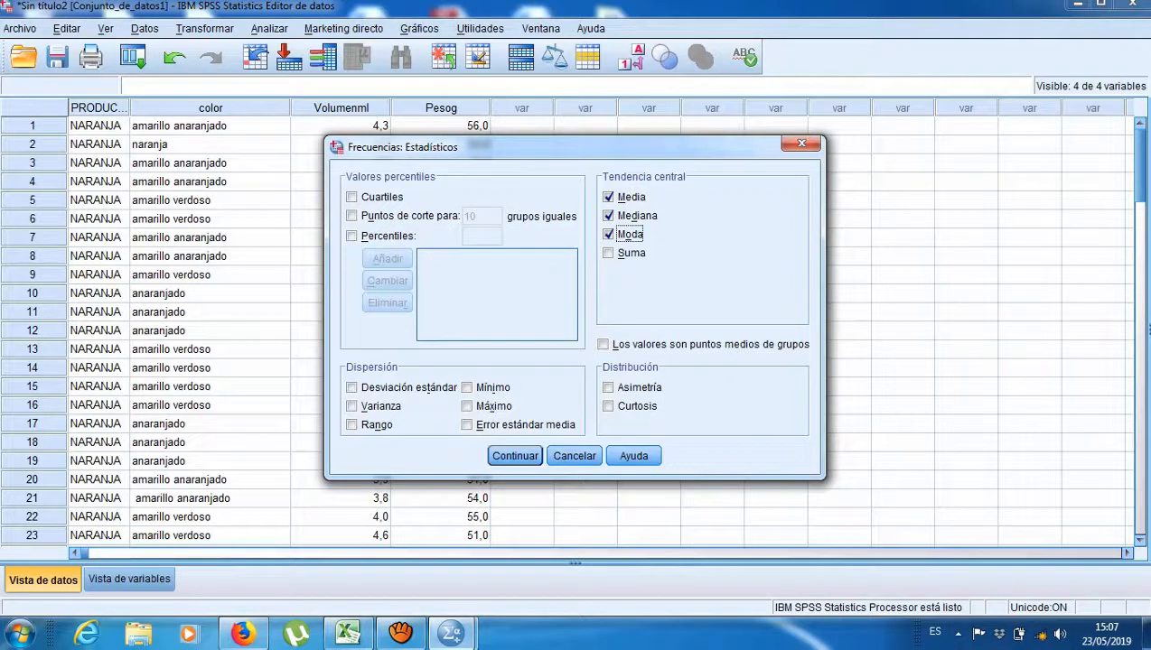
left_click(351, 197)
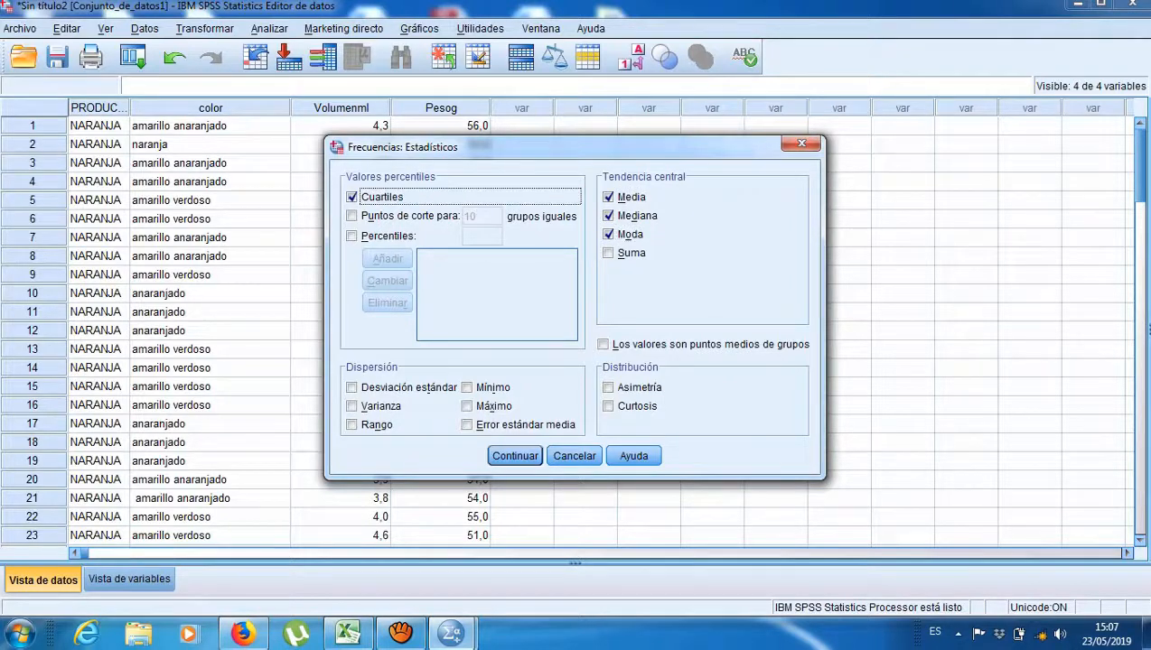
- Add the 25, 50 and 75 percentiles to the statistics and run the Frequencies analysis
left_click(351, 236)
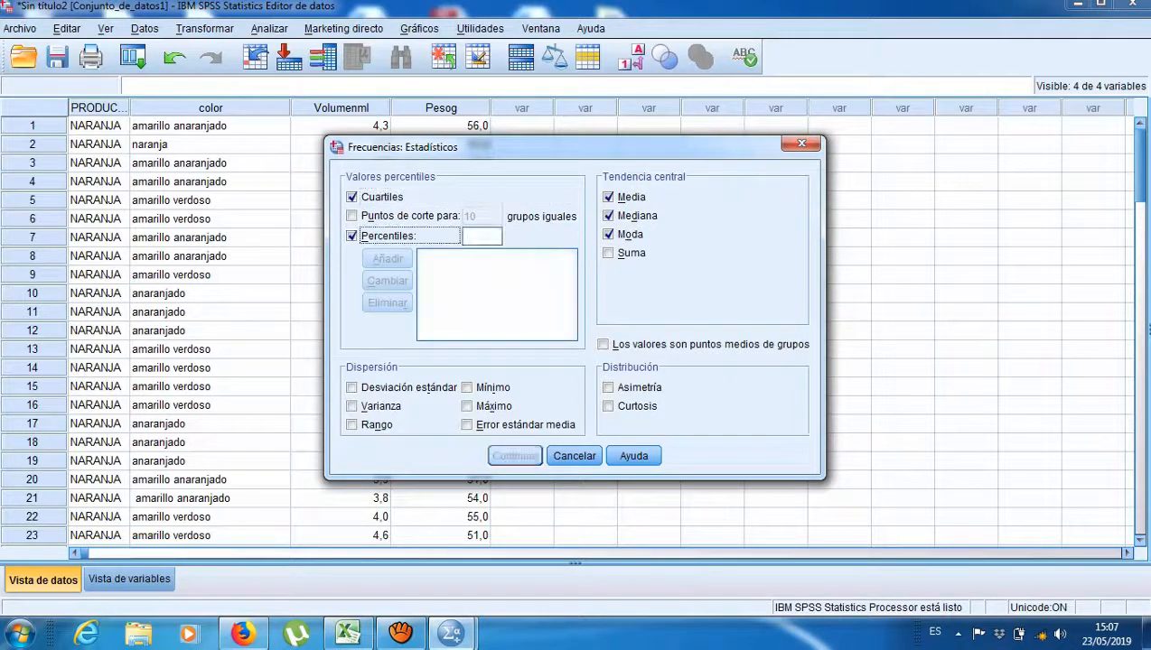
left_click(481, 236)
type("25")
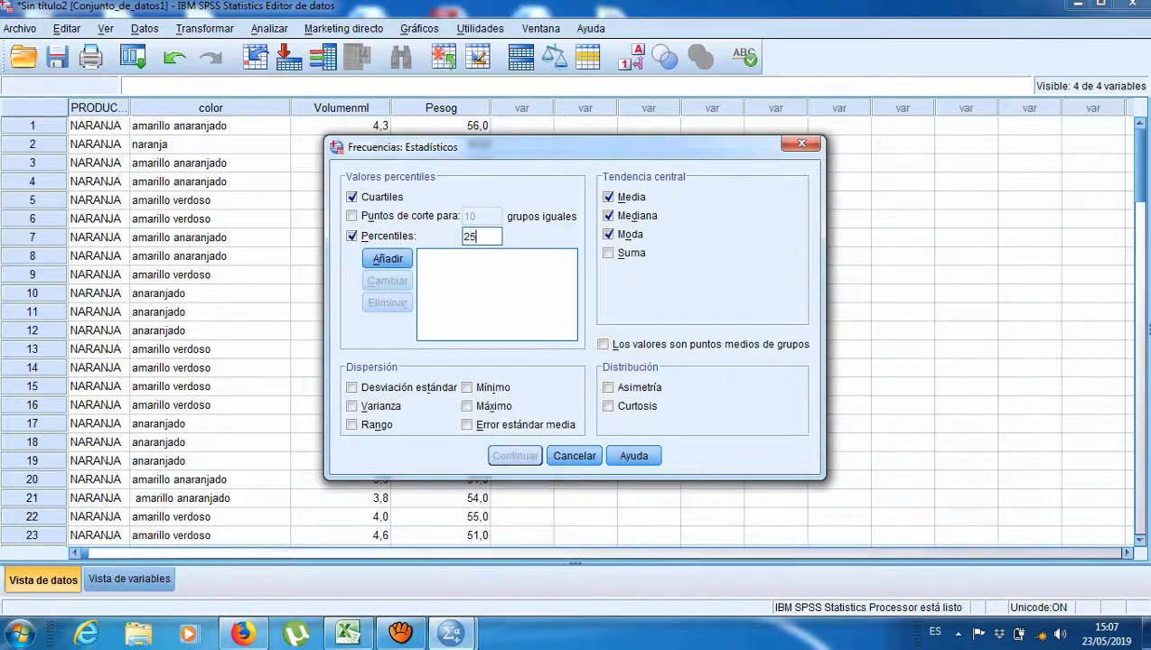
left_click(388, 259)
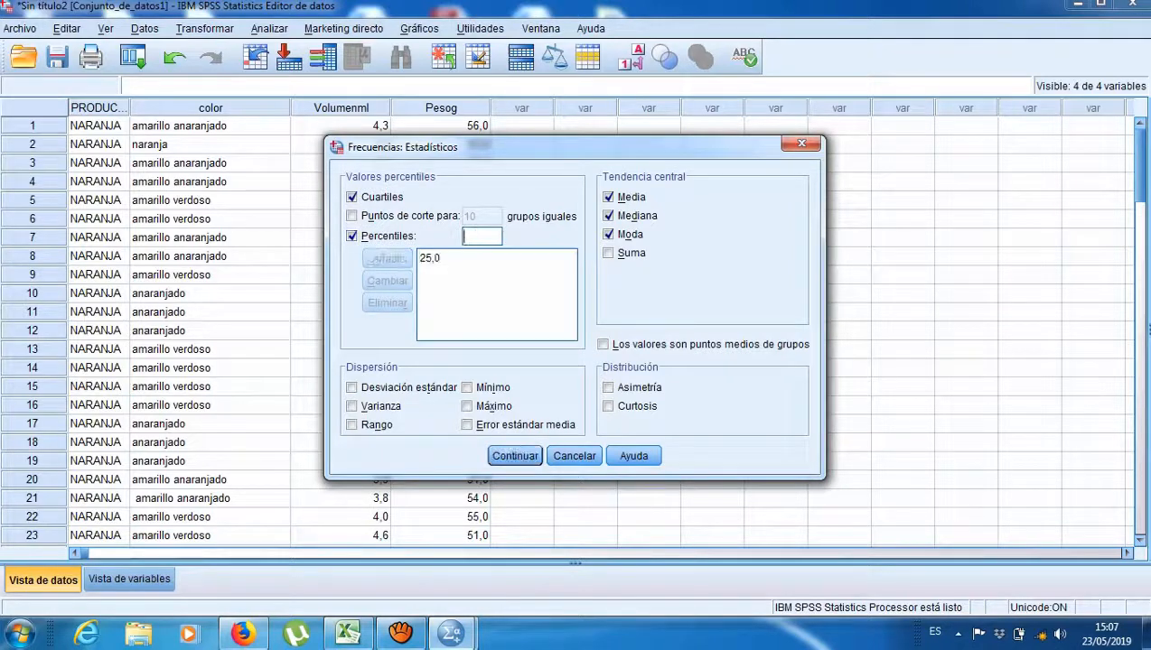
type("50")
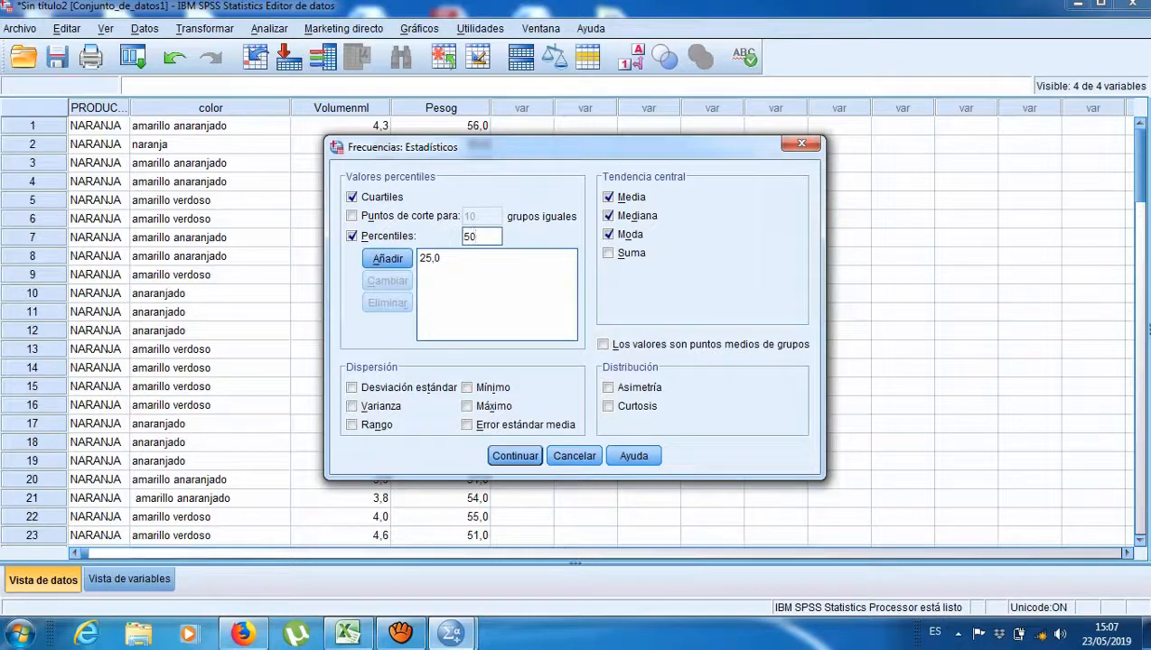
left_click(387, 259)
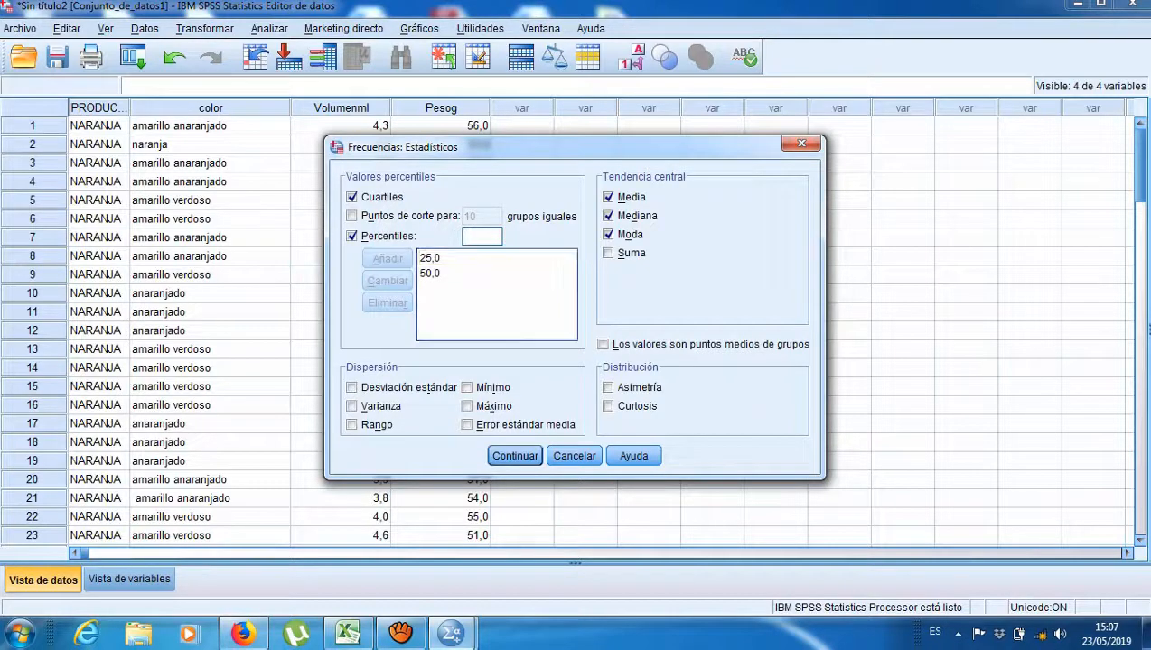
type("75")
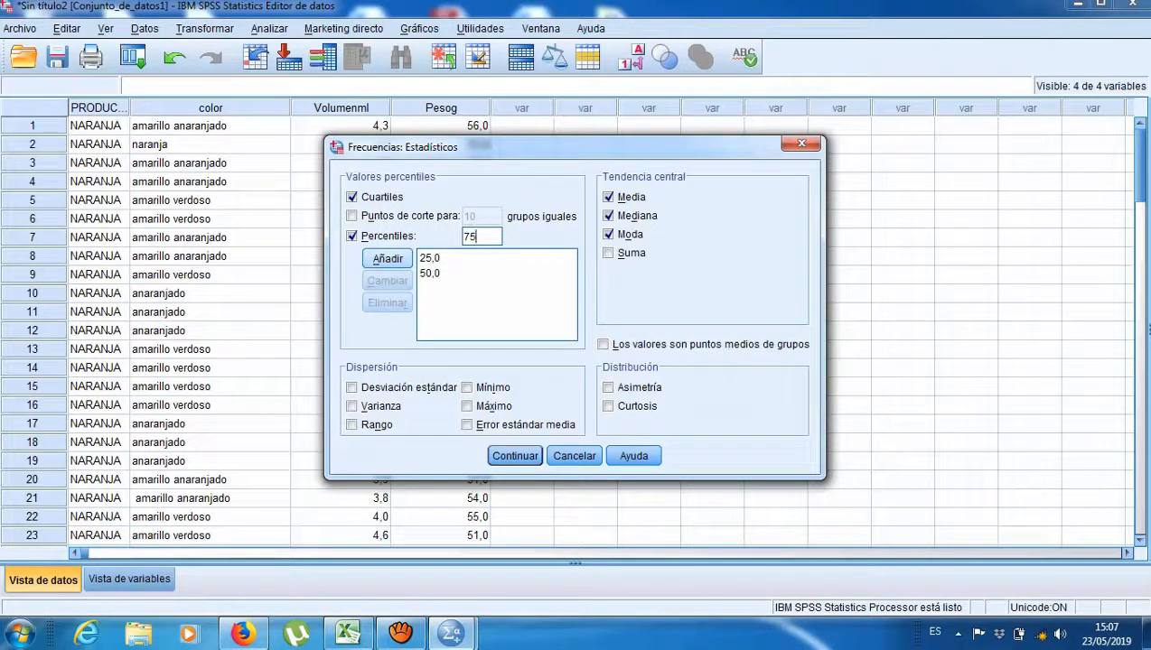
left_click(388, 259)
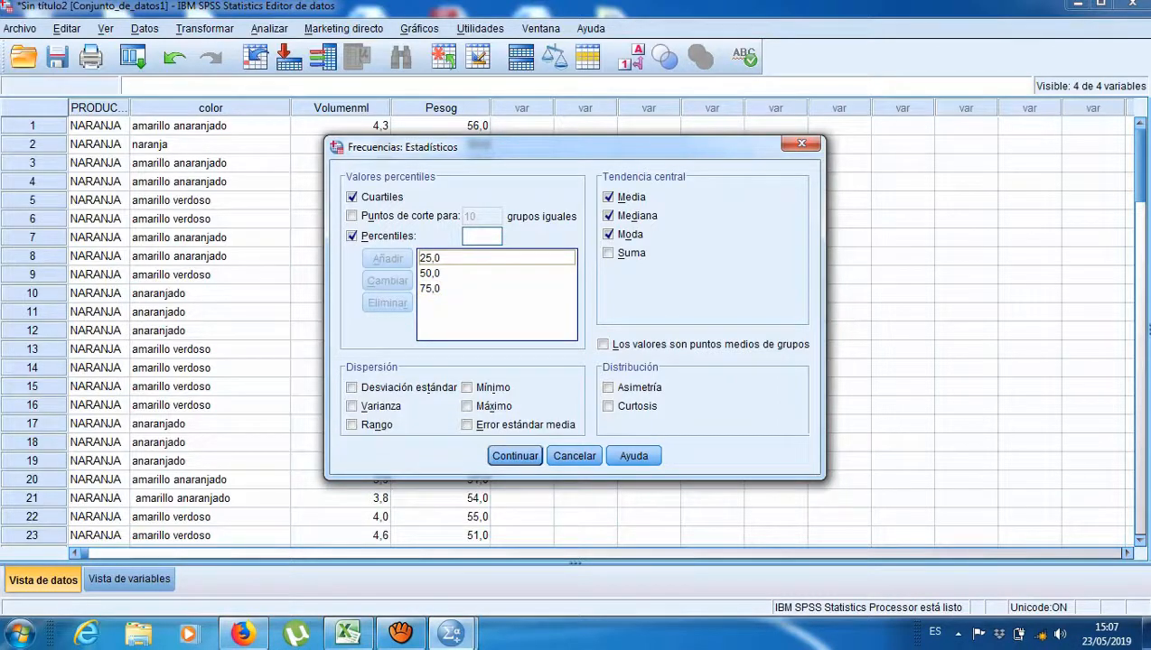
key("Return")
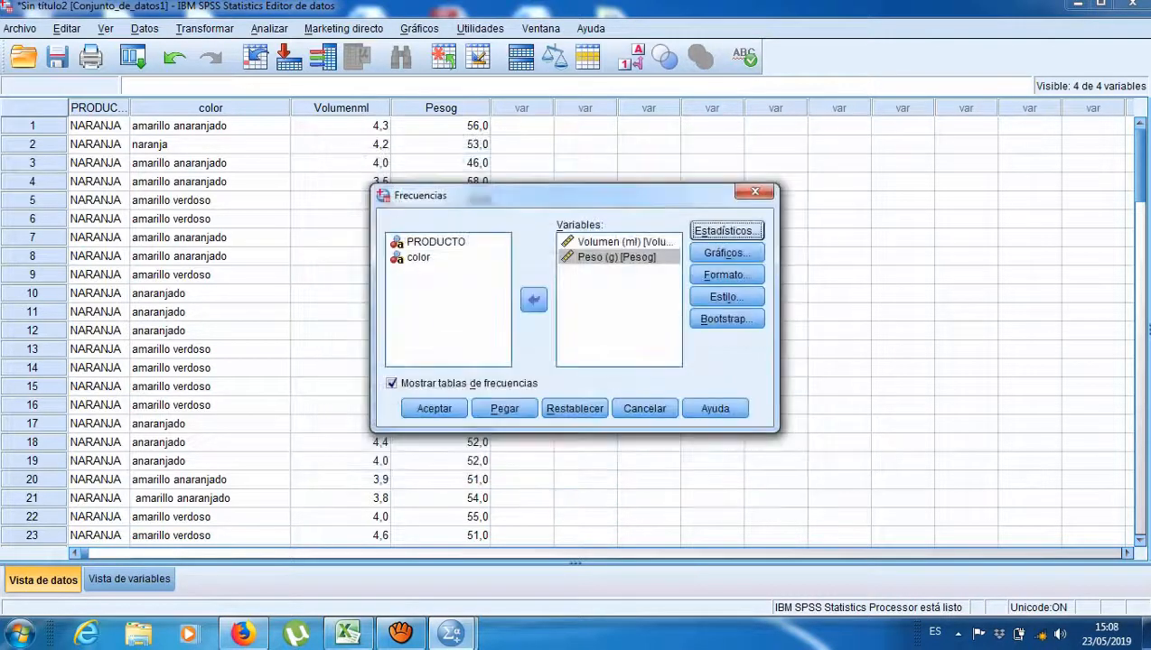
key("Return")
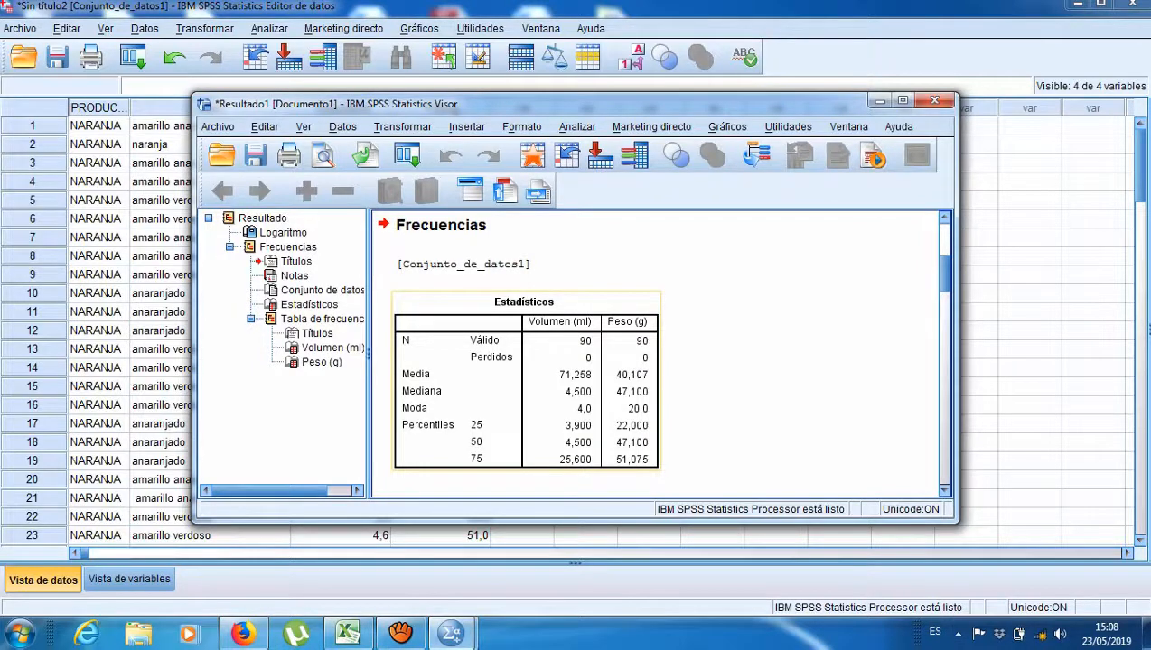
- Examine the Volumen (ml) frequency table in the Frequencies output through its last rows
scroll(656, 352, "down", 5)
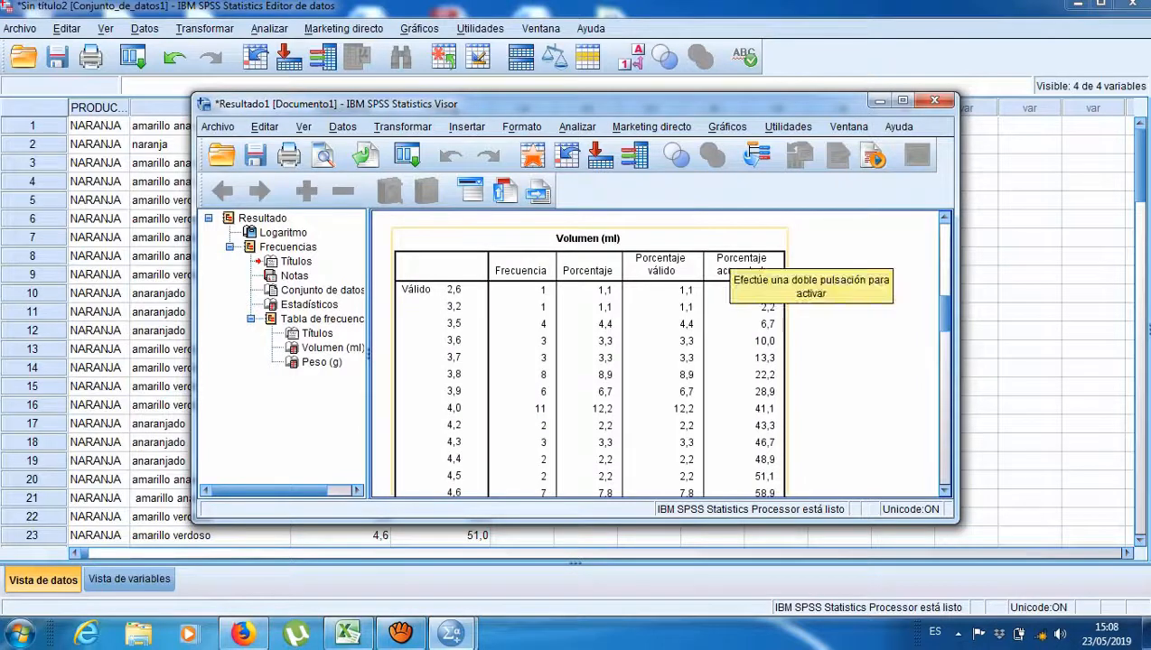
left_click(730, 252)
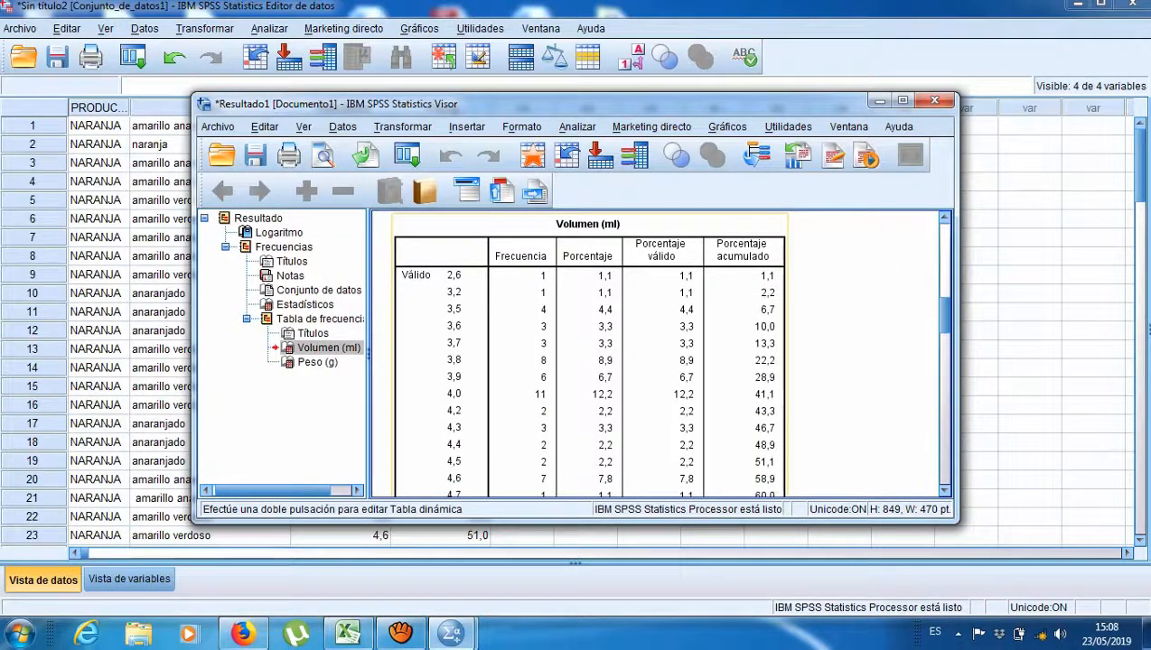
scroll(592, 354, "down", 15)
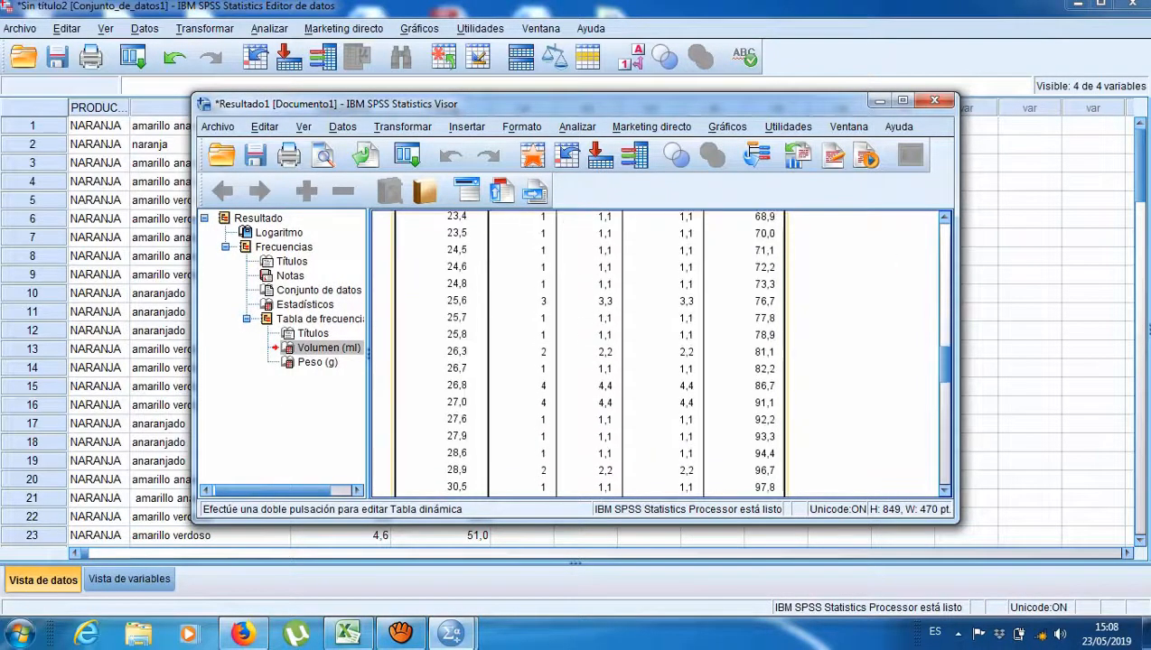
scroll(591, 354, "down", 6)
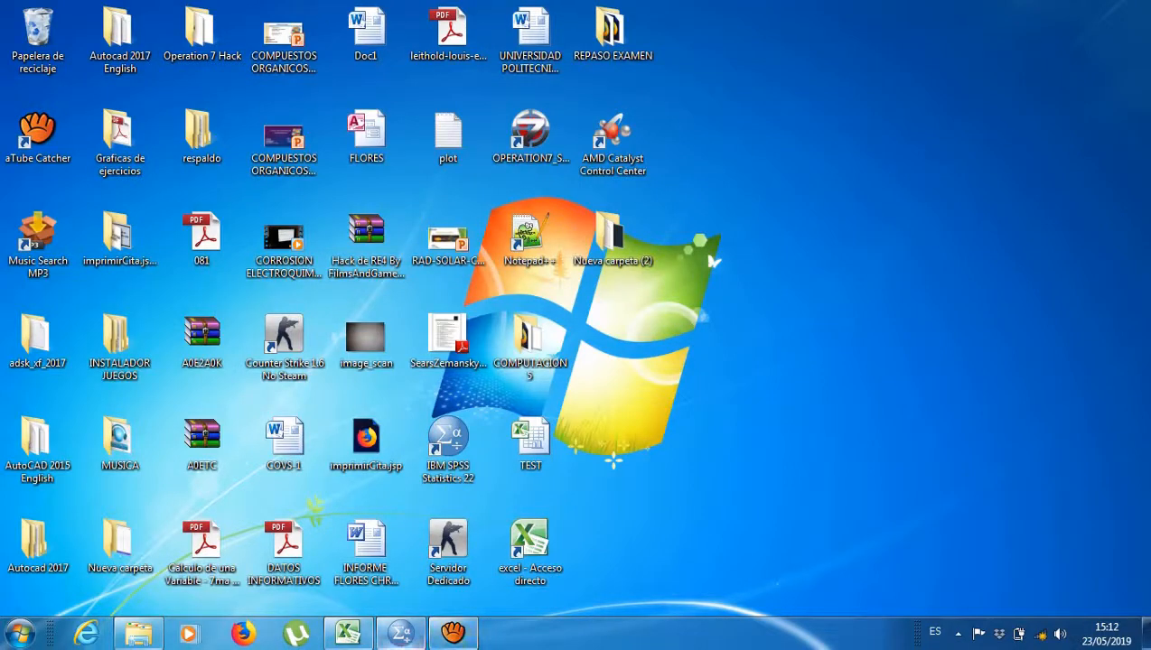
- Reopen the Frequencies analysis from the data editor and exclude the mean, median, mode, quartiles and percentiles from its statistics
left_click(401, 633)
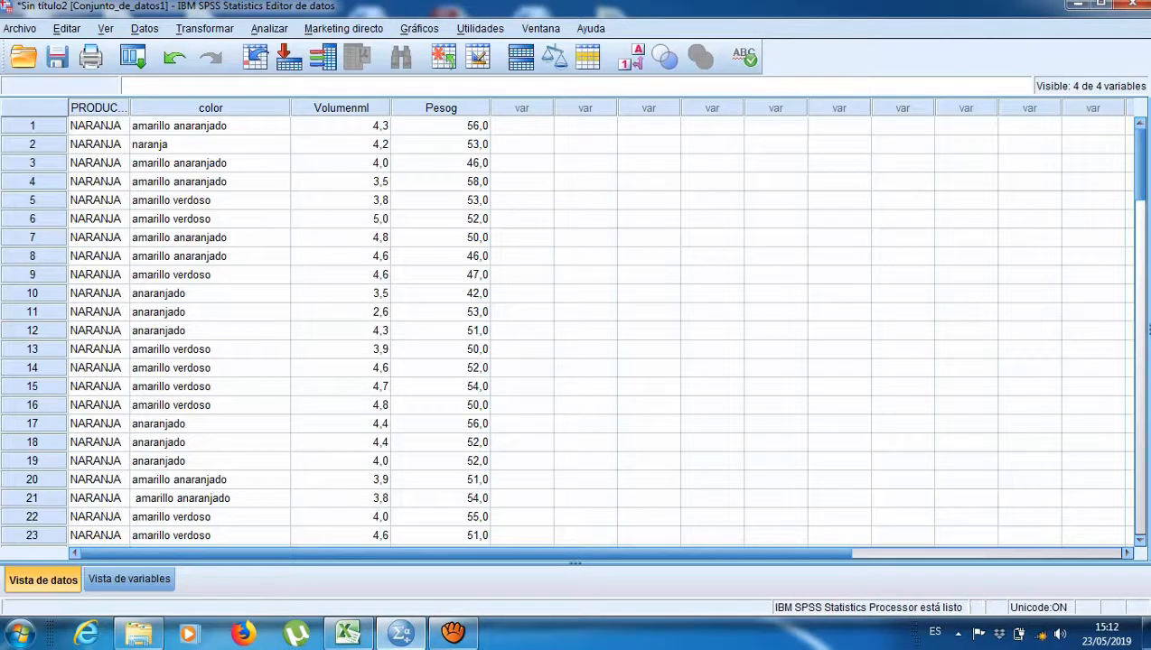
left_click(269, 28)
mouse_move(328, 70)
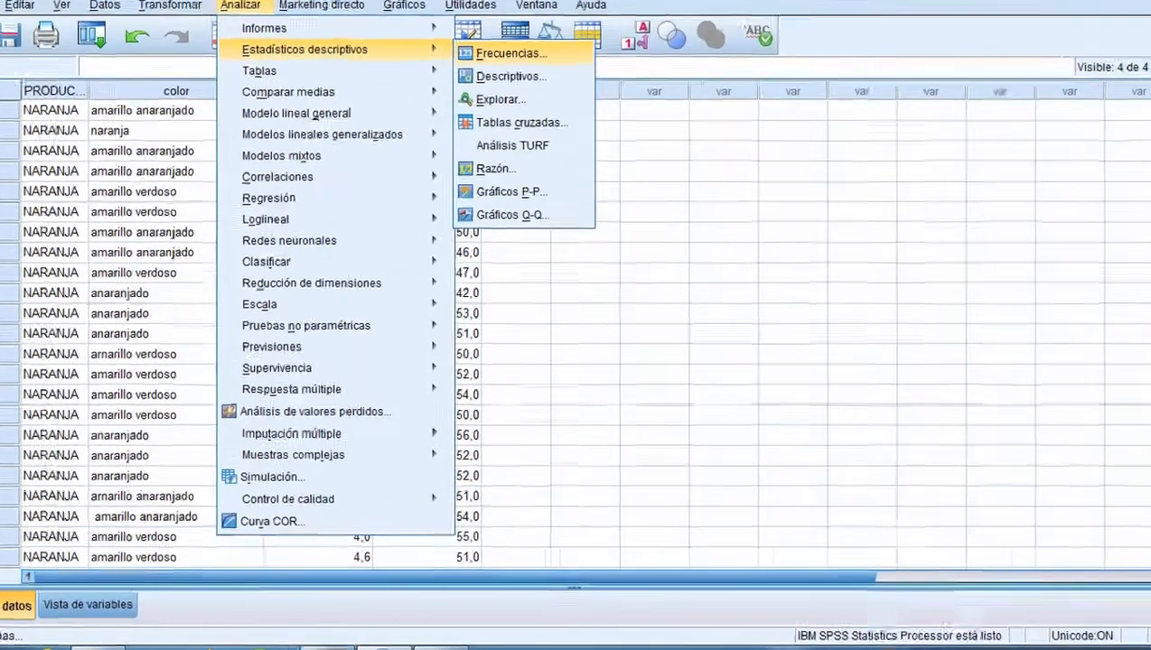
left_click(515, 73)
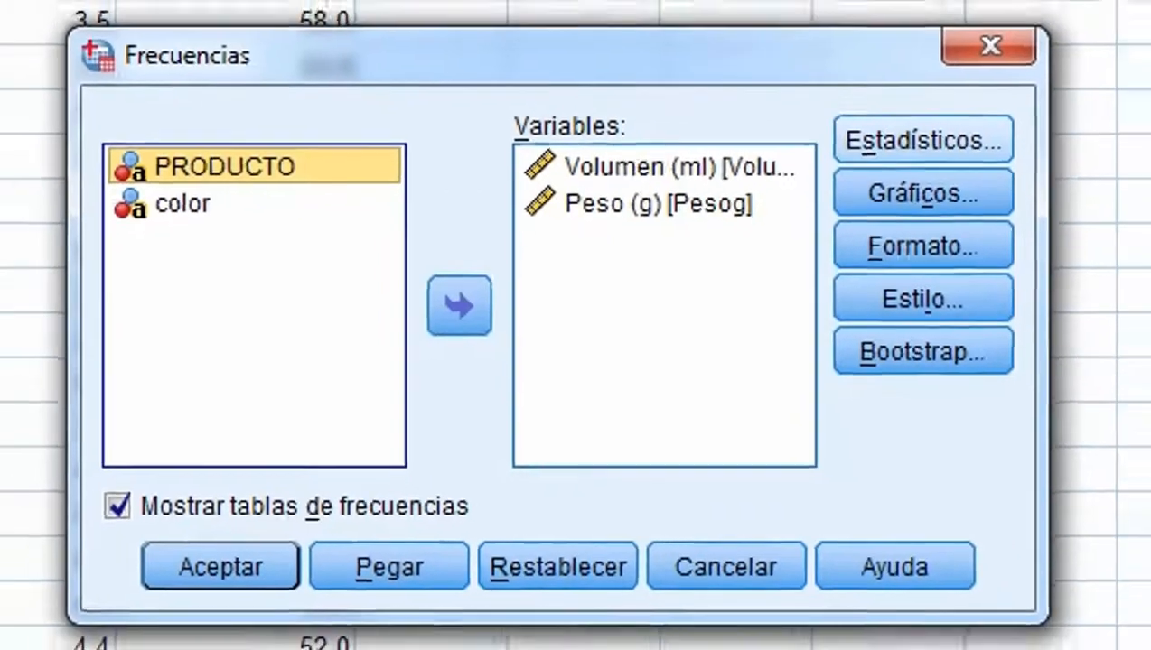
key("alt+s")
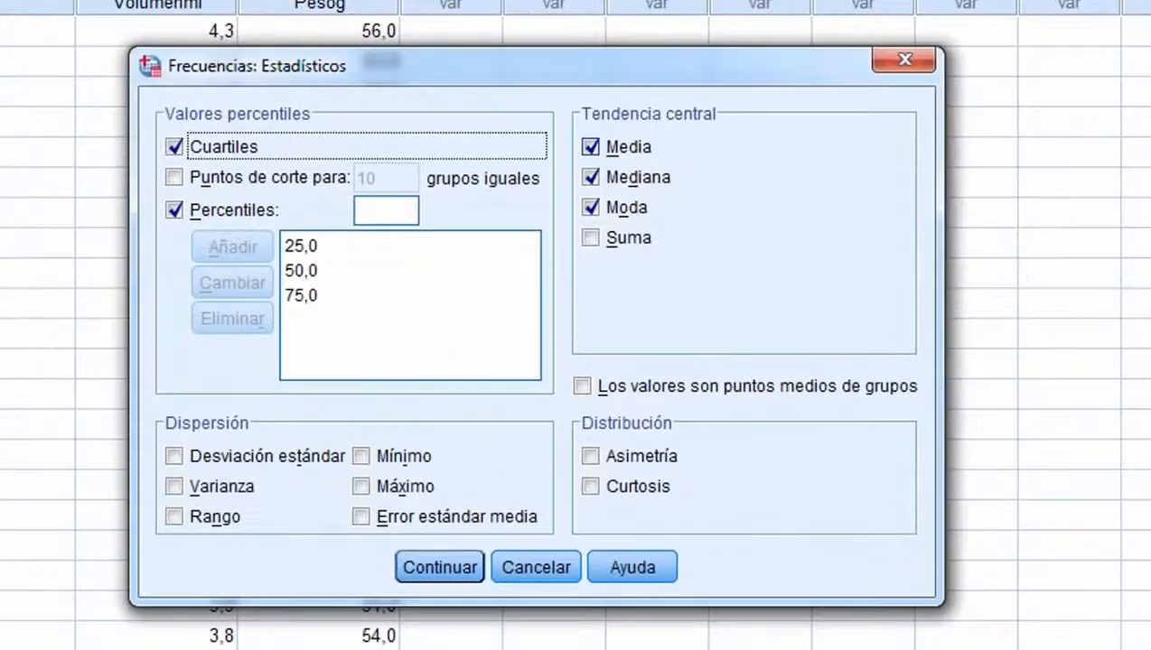
left_click(609, 197)
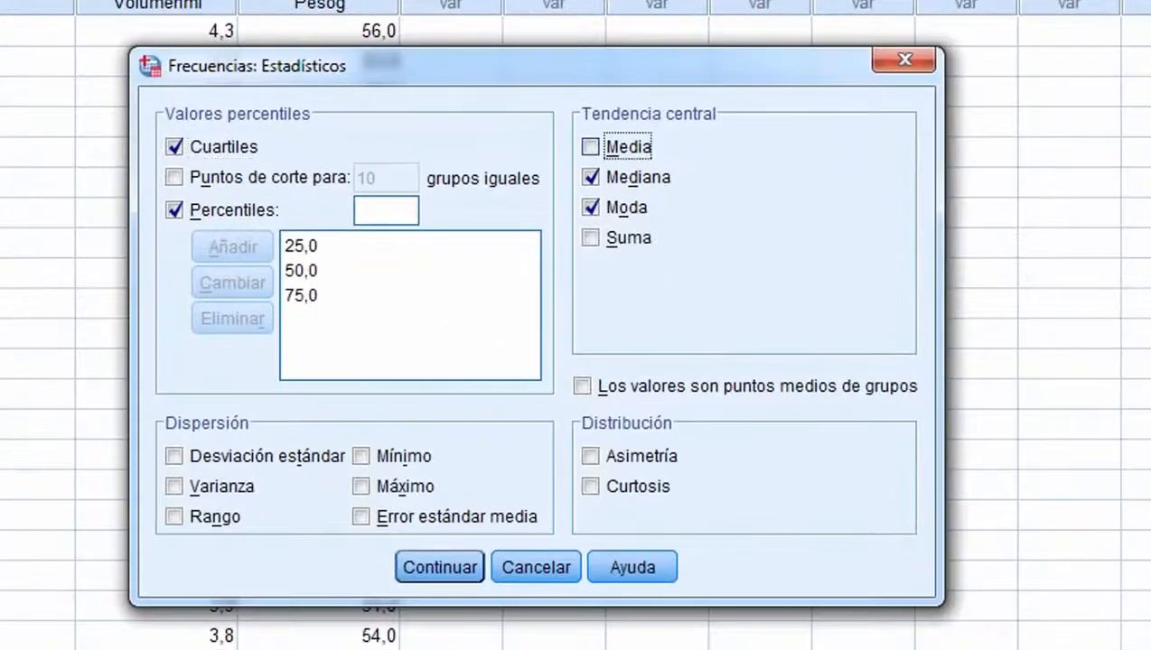
left_click(591, 177)
left_click(591, 208)
left_click(174, 147)
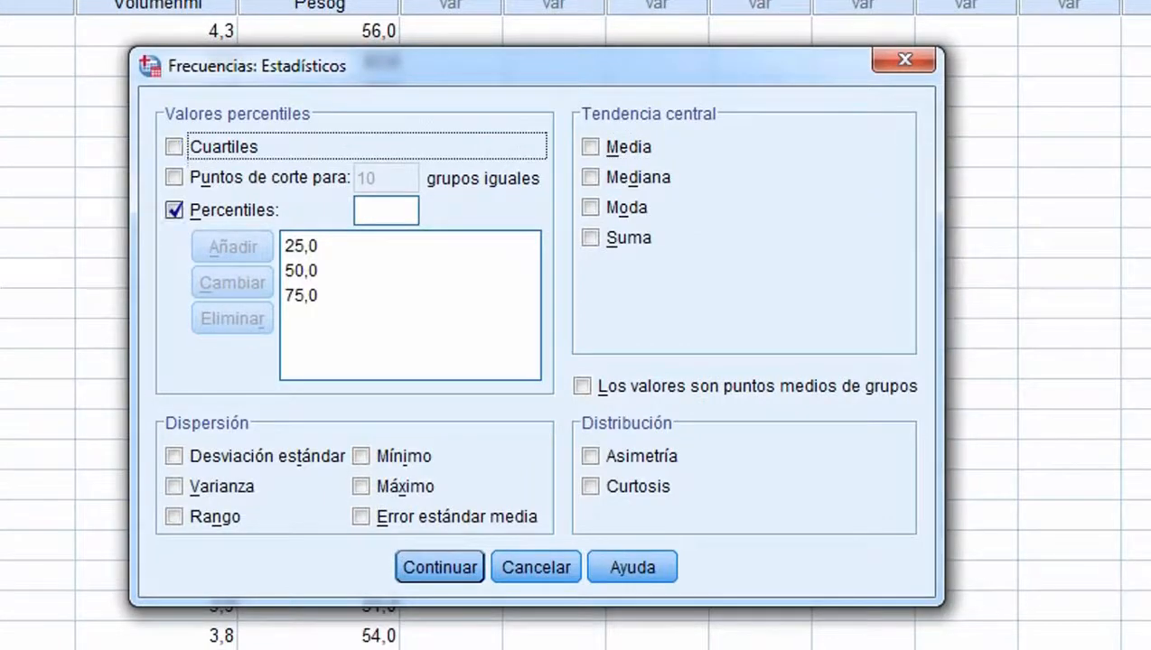
left_click(174, 211)
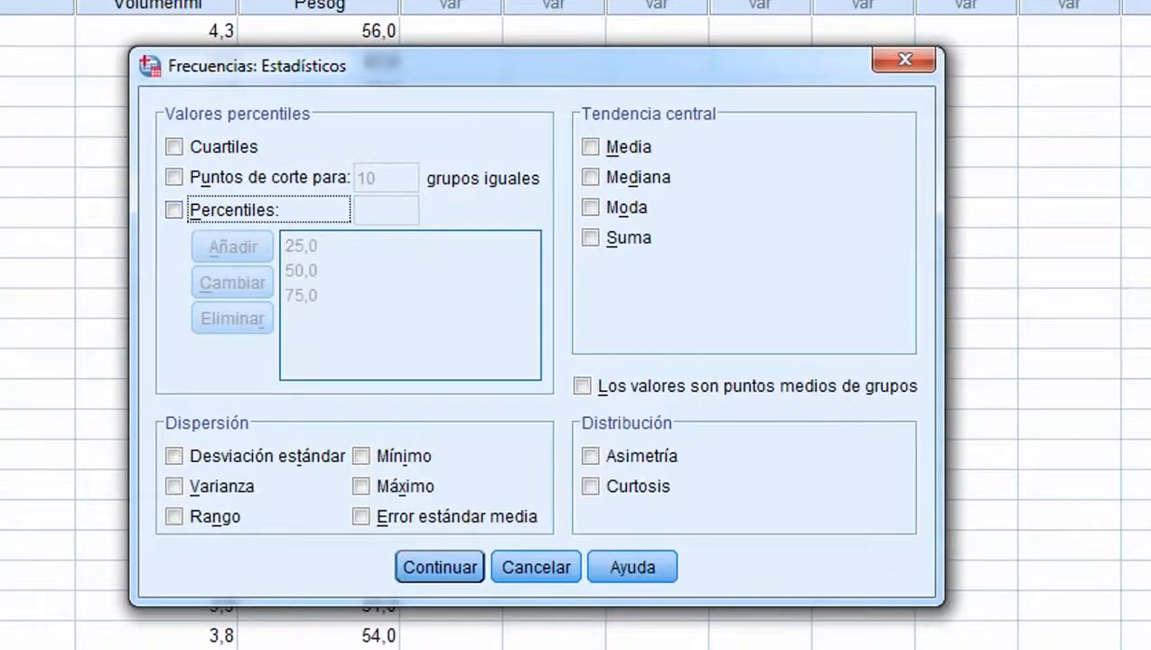
- Include the range, variance, standard deviation and kurtosis in the statistics and run the Frequencies analysis
left_click(175, 517)
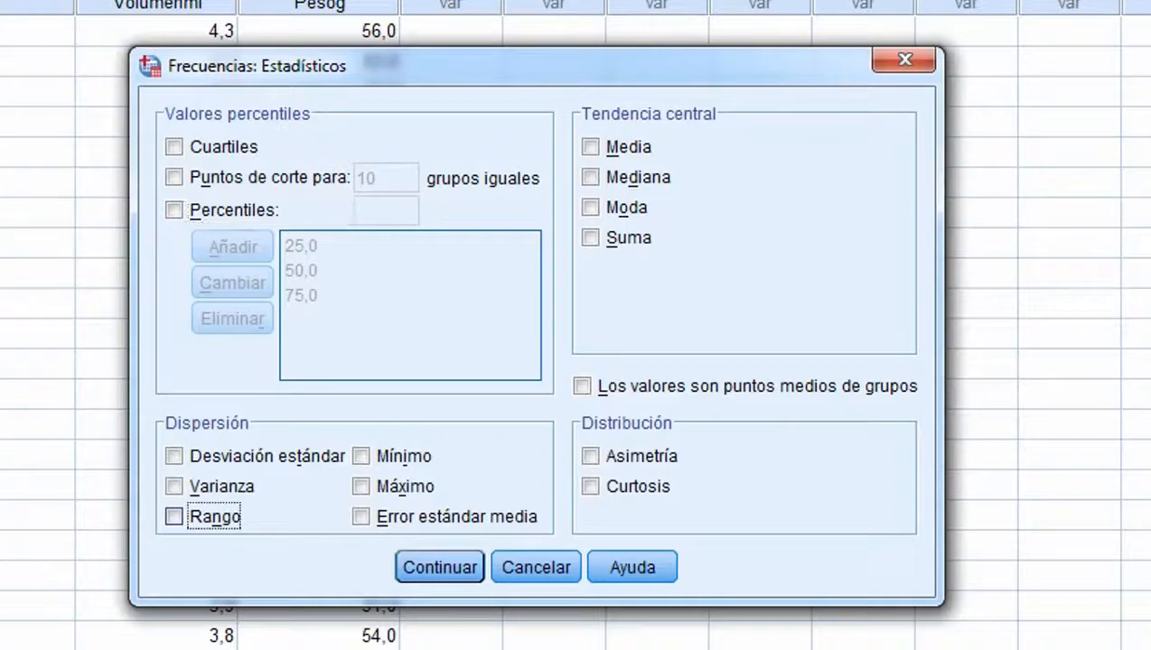
left_click(174, 487)
left_click(174, 457)
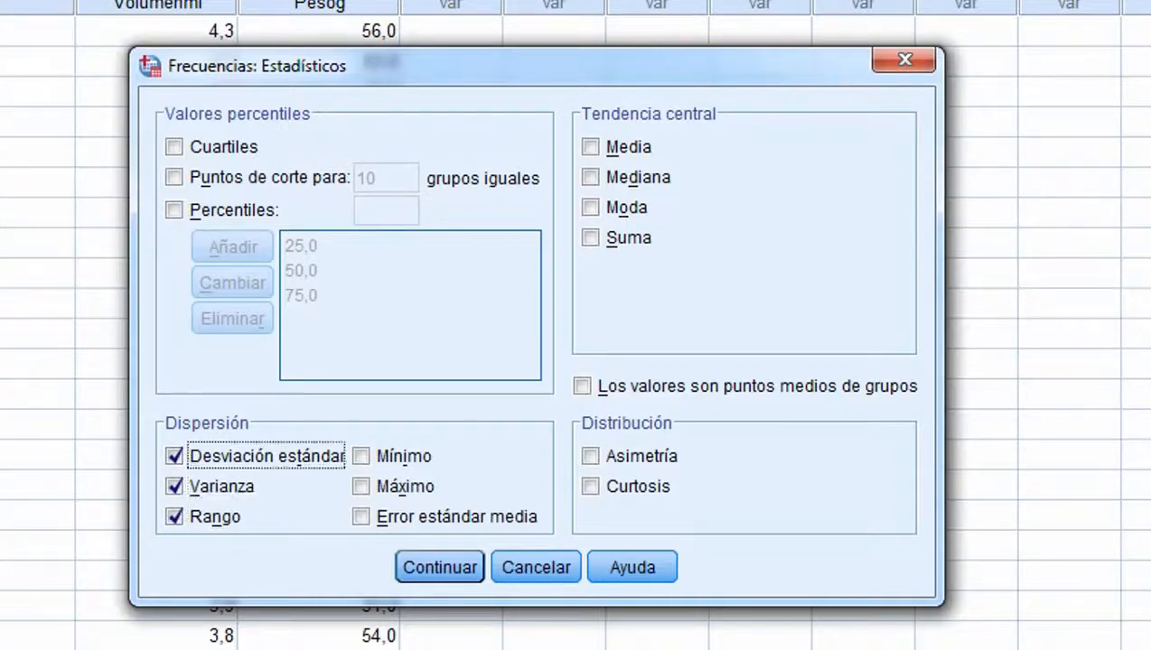
left_click(589, 486)
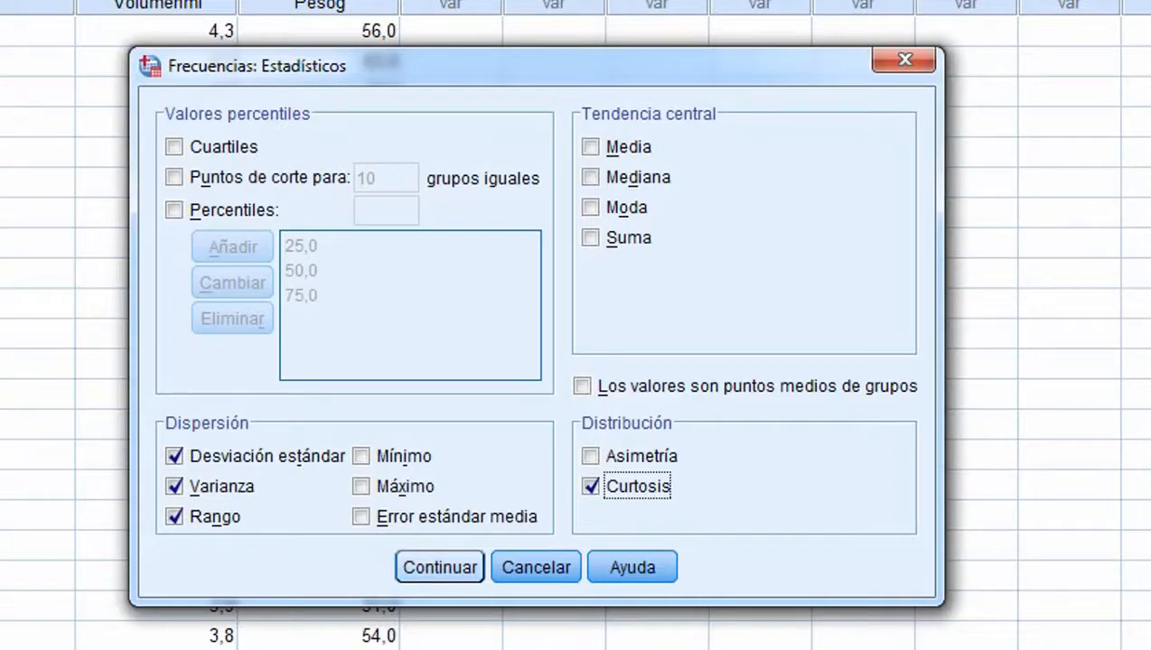
key("Return")
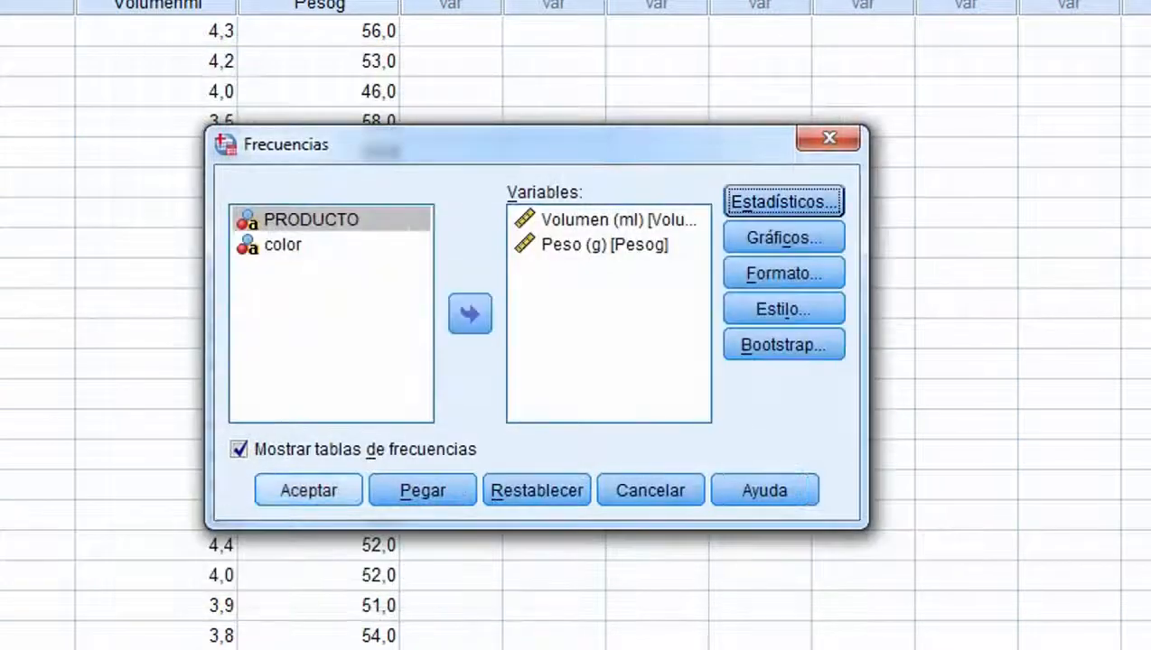
left_click(308, 490)
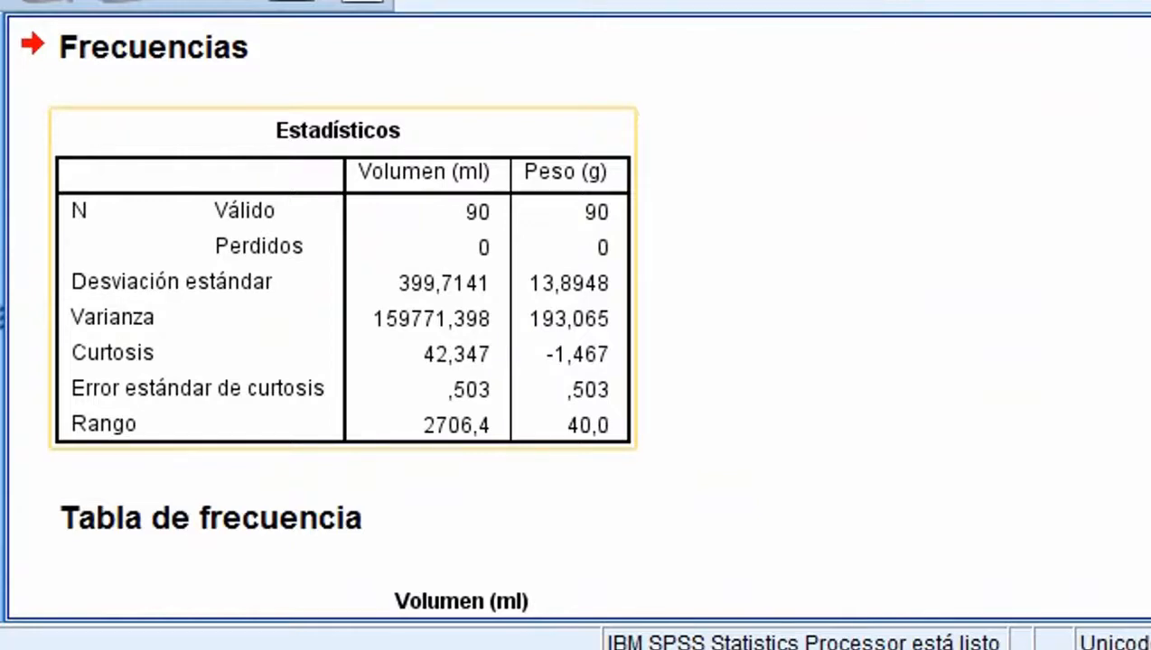
- Examine the dispersion statistics and the Volumen (ml) frequency table in the new output
scroll(461, 362, "down", 6)
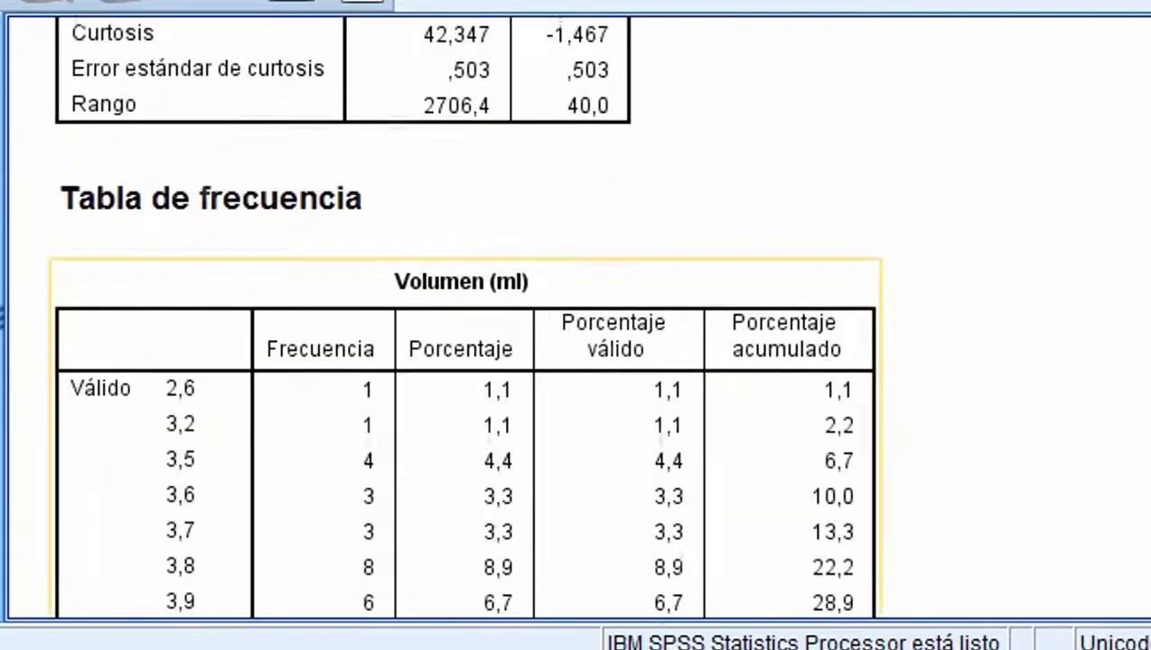
scroll(461, 361, "down", 6)
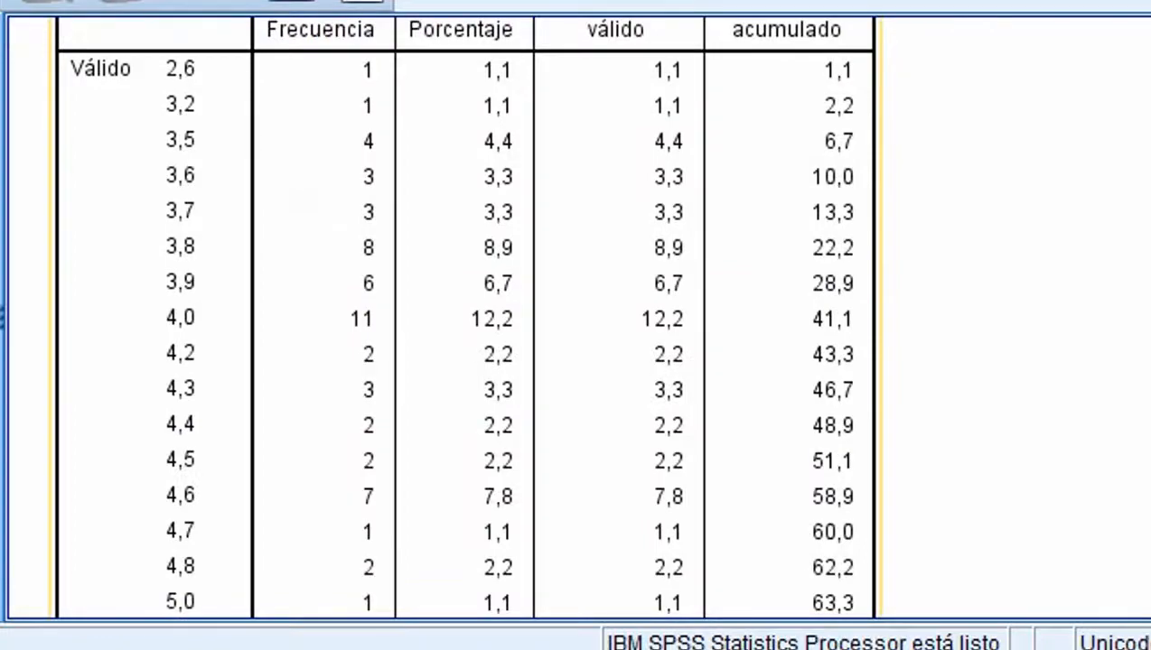
scroll(460, 361, "down", 20)
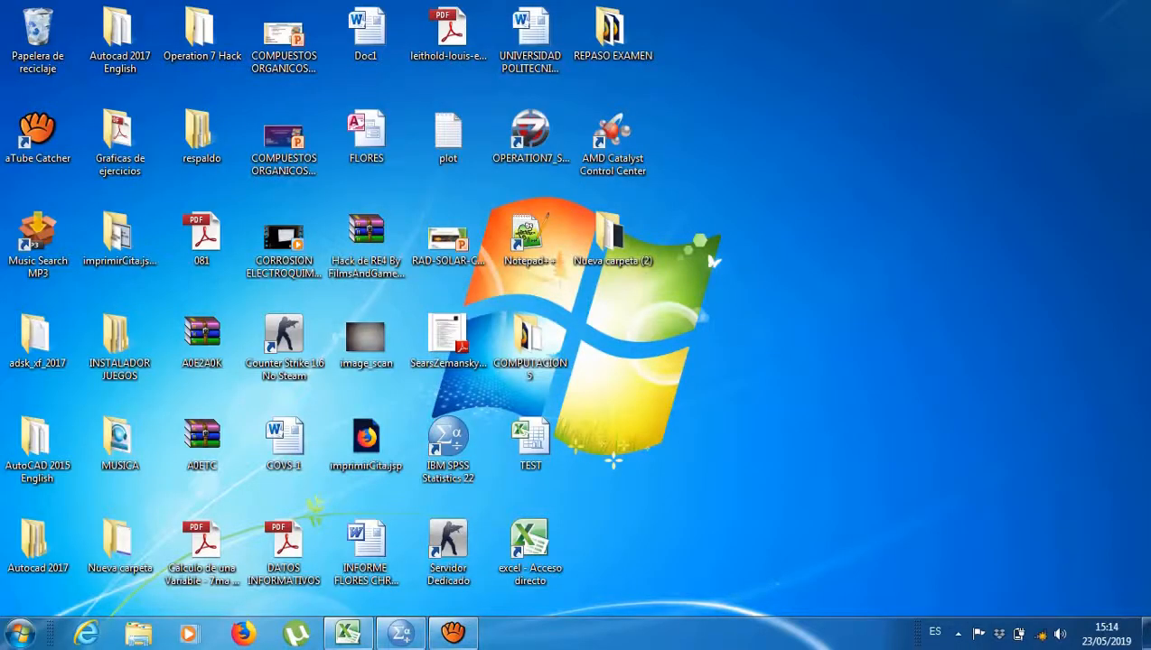
- Reopen the Frequencies analysis from the data editor, choose histograms without a normal curve as its charts, and run it
left_click(400, 633)
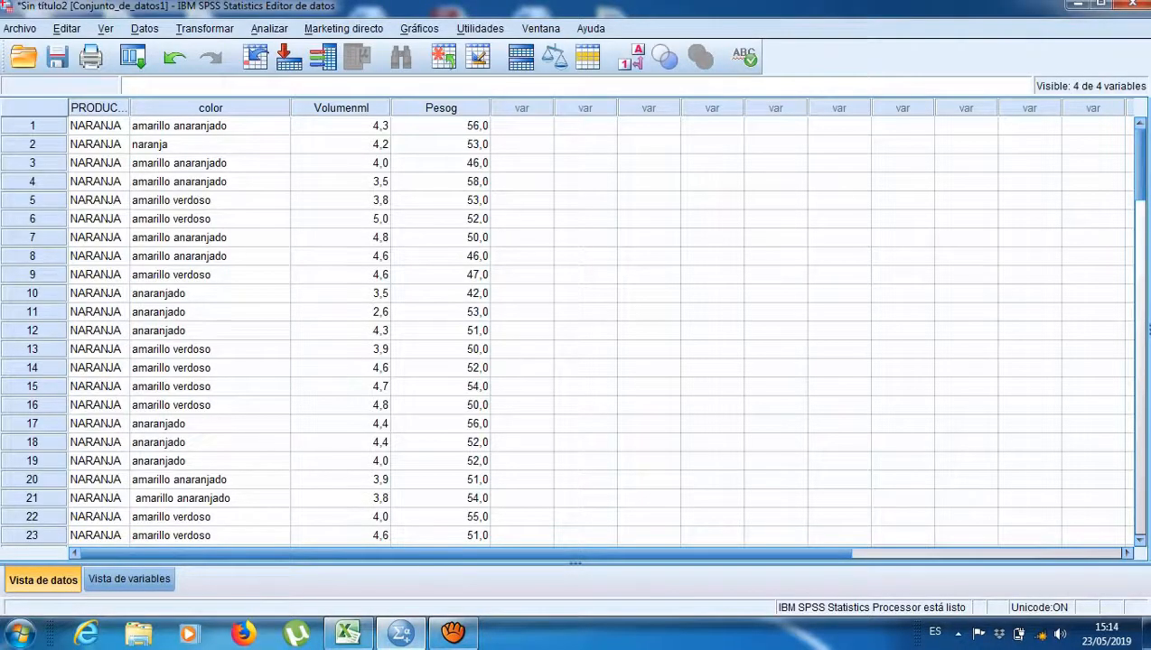
left_click(269, 29)
mouse_move(328, 70)
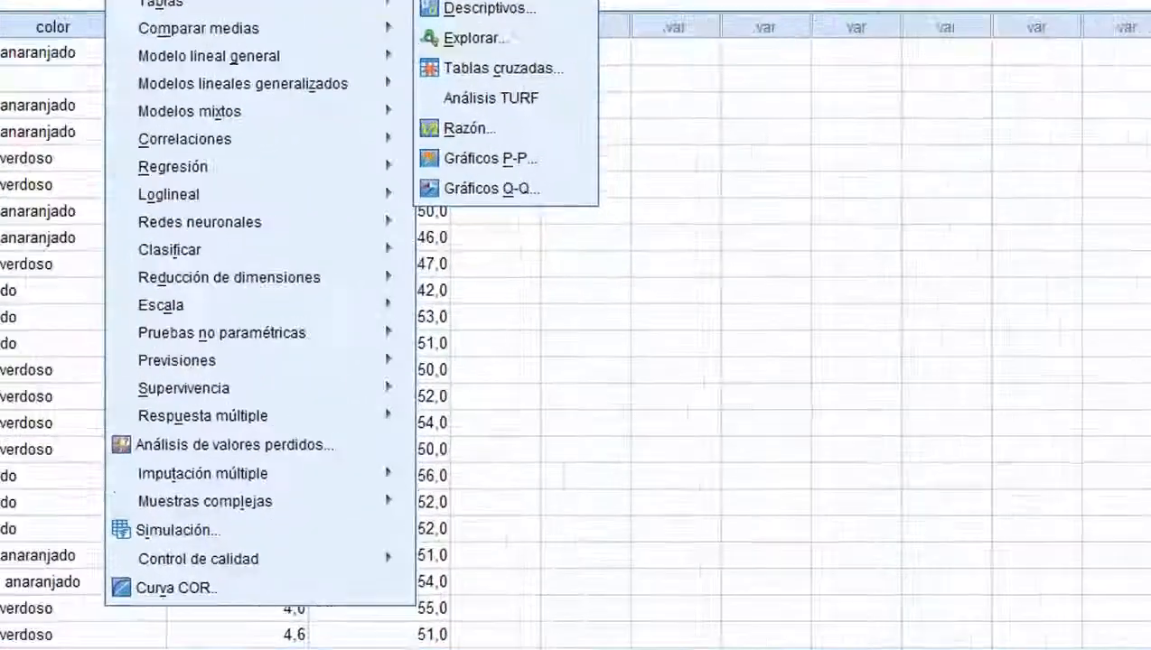
left_click(515, 73)
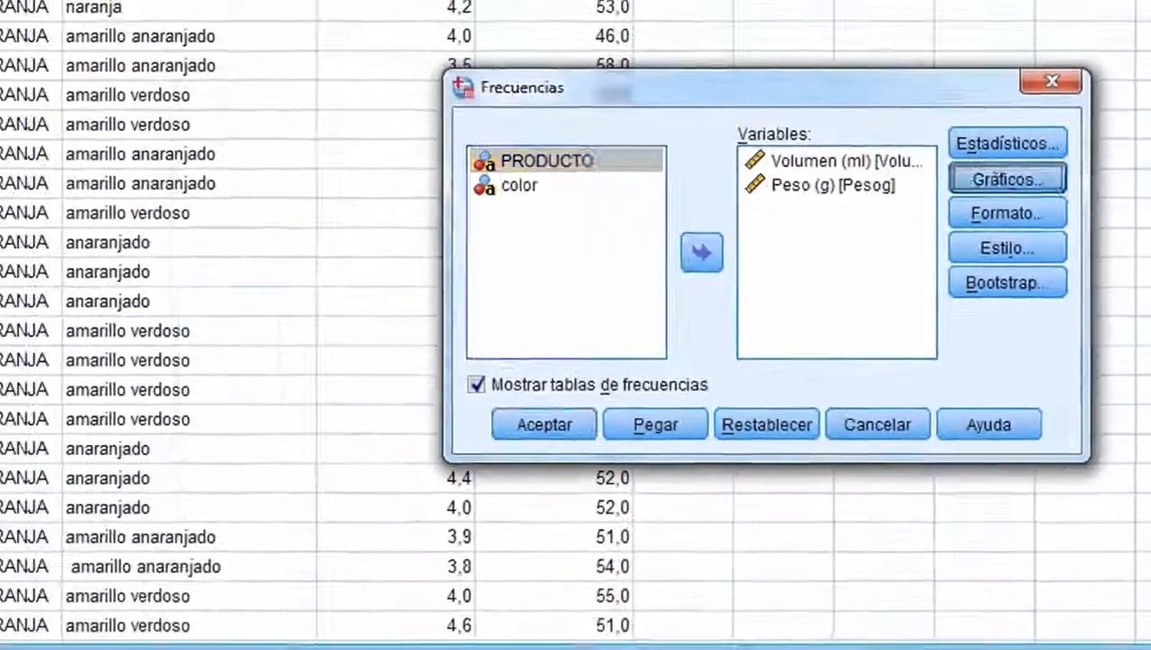
left_click(949, 192)
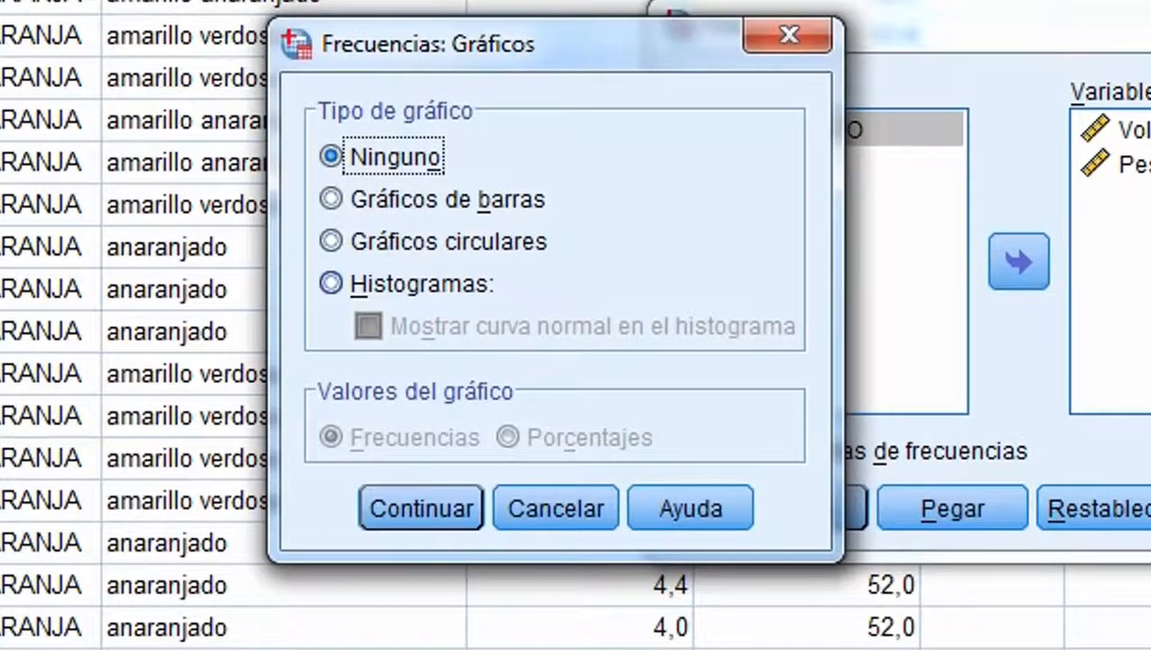
left_click(389, 283)
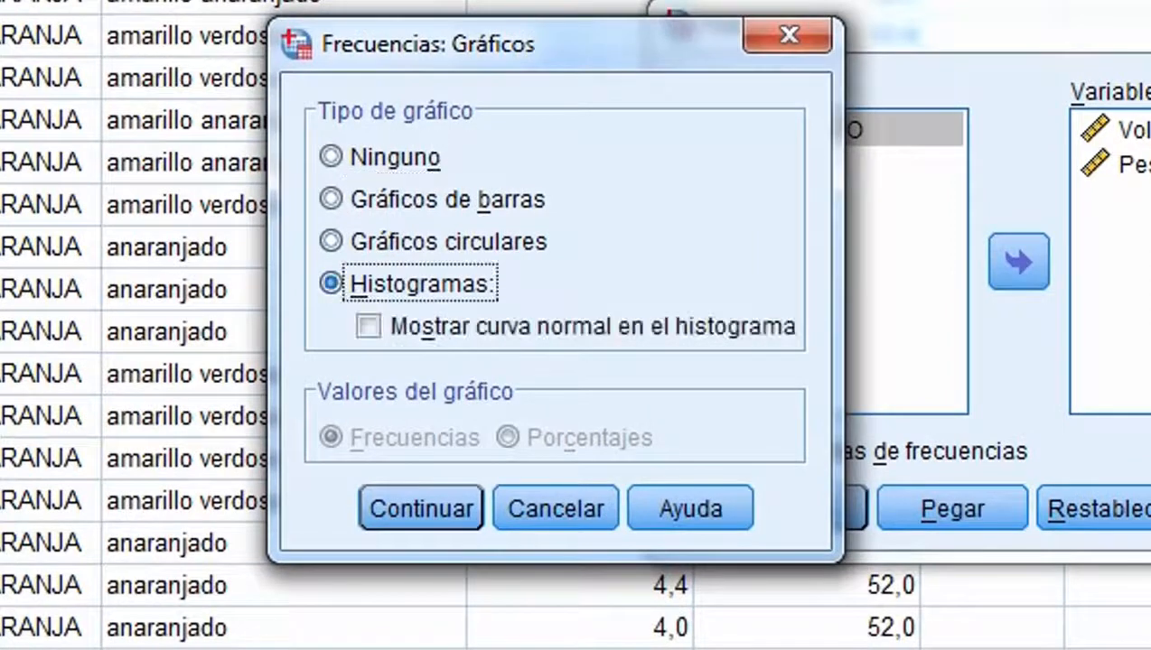
left_click(422, 508)
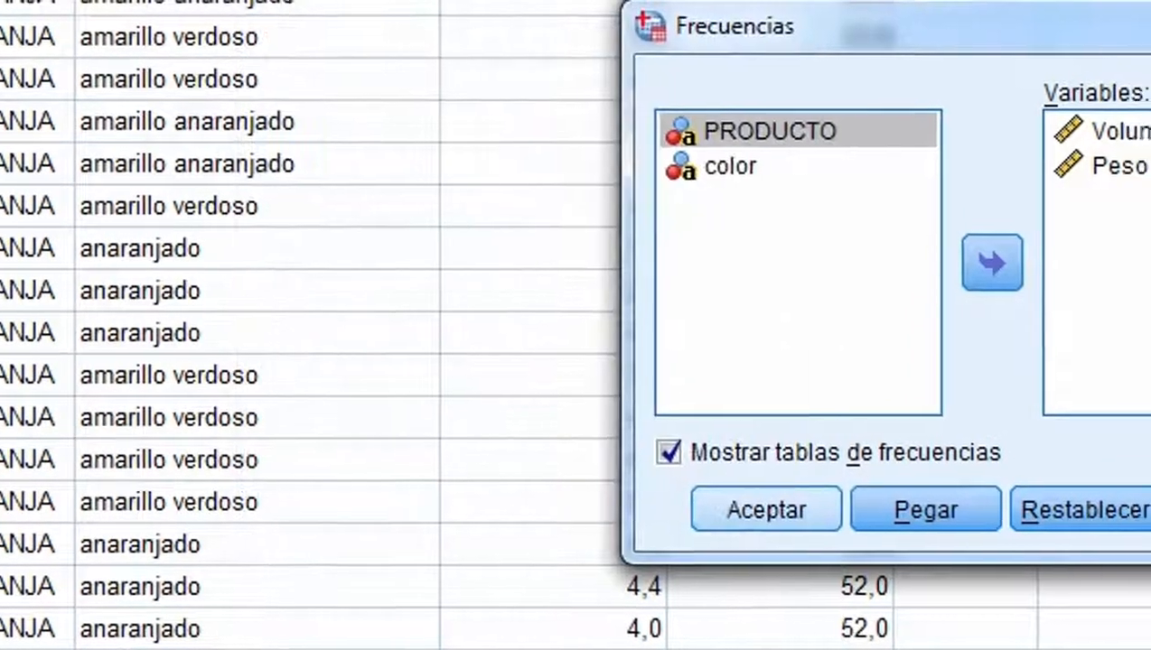
left_click(793, 508)
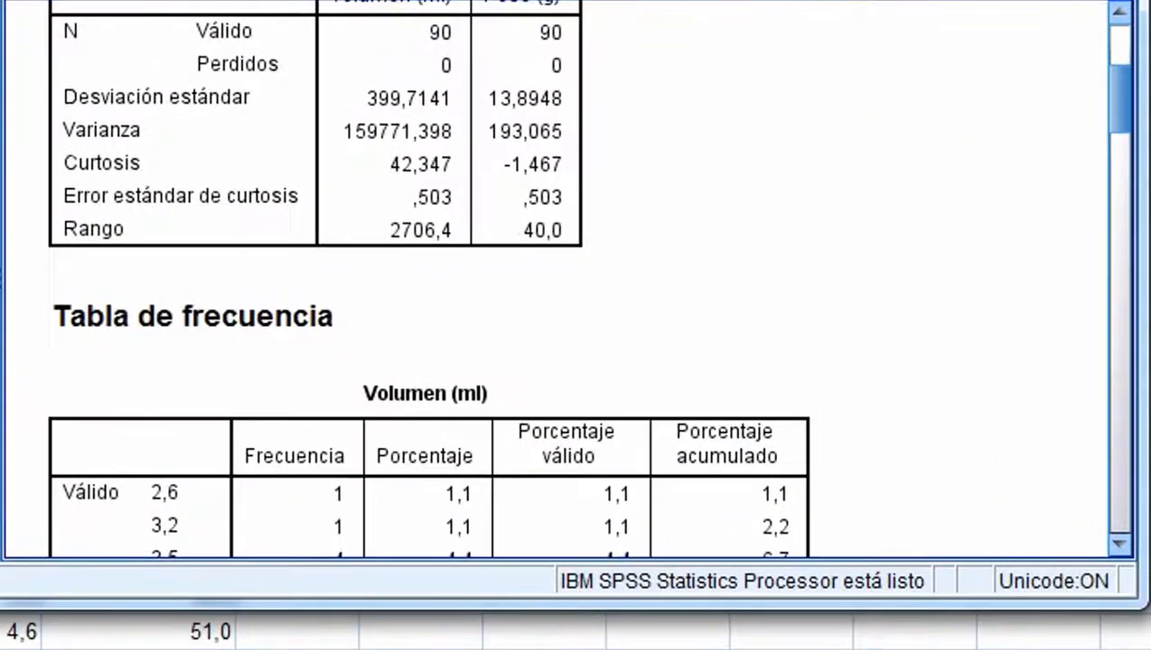
- Examine the Volumen (ml) and Peso (g) frequency tables in the output of the latest analysis
scroll(578, 298, "down", 10)
scroll(424, 280, "up", 6)
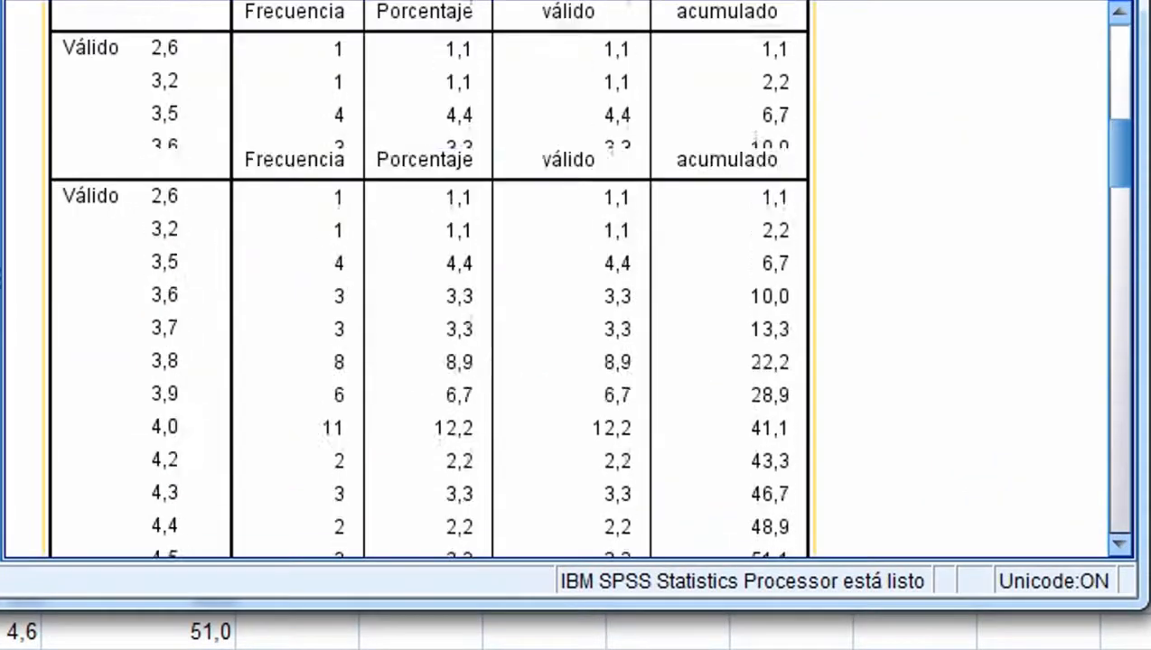
scroll(425, 280, "down", 6)
scroll(424, 280, "up", 6)
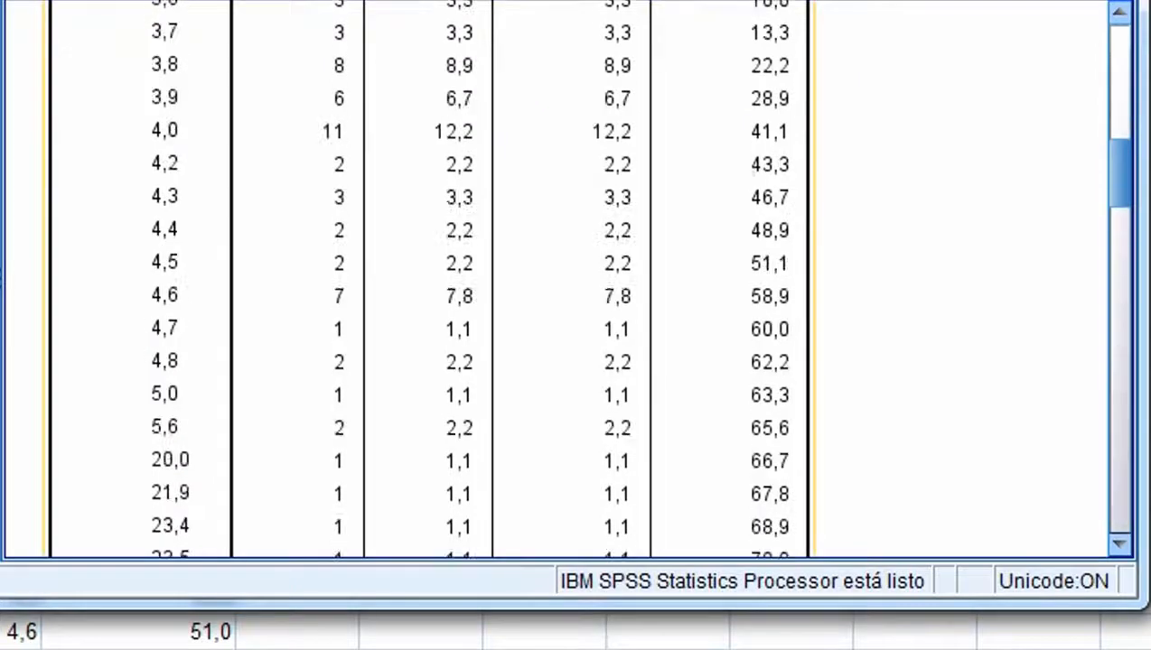
scroll(425, 280, "down", 9)
scroll(424, 280, "up", 6)
scroll(424, 280, "down", 9)
scroll(391, 296, "down", 7)
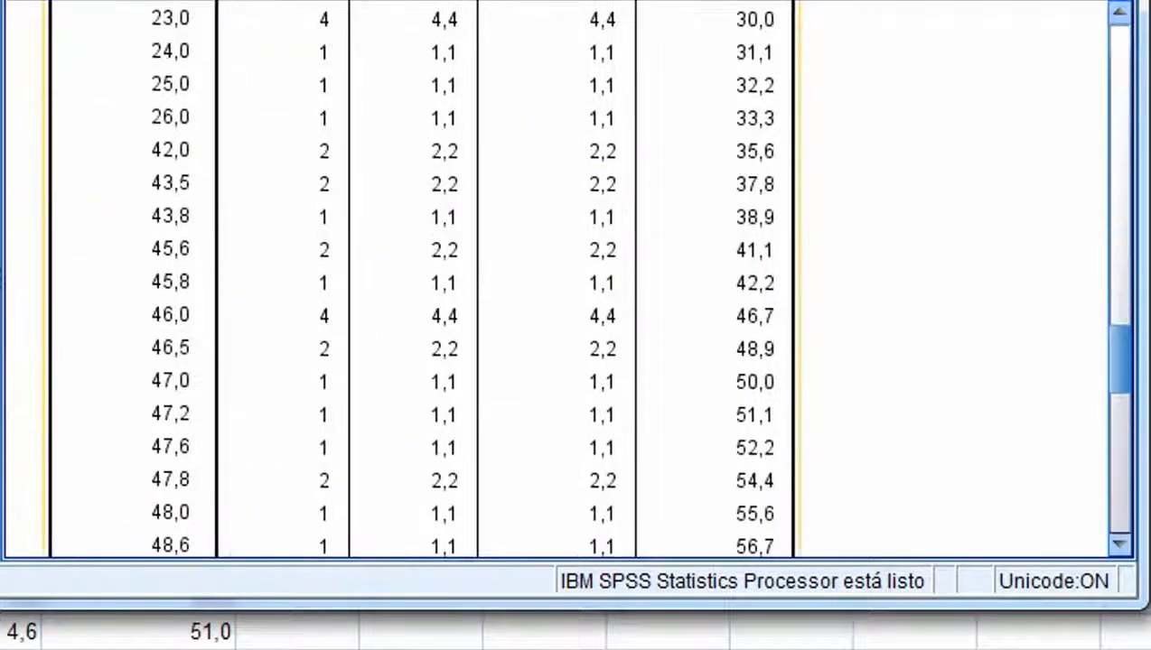
scroll(391, 295, "up", 5)
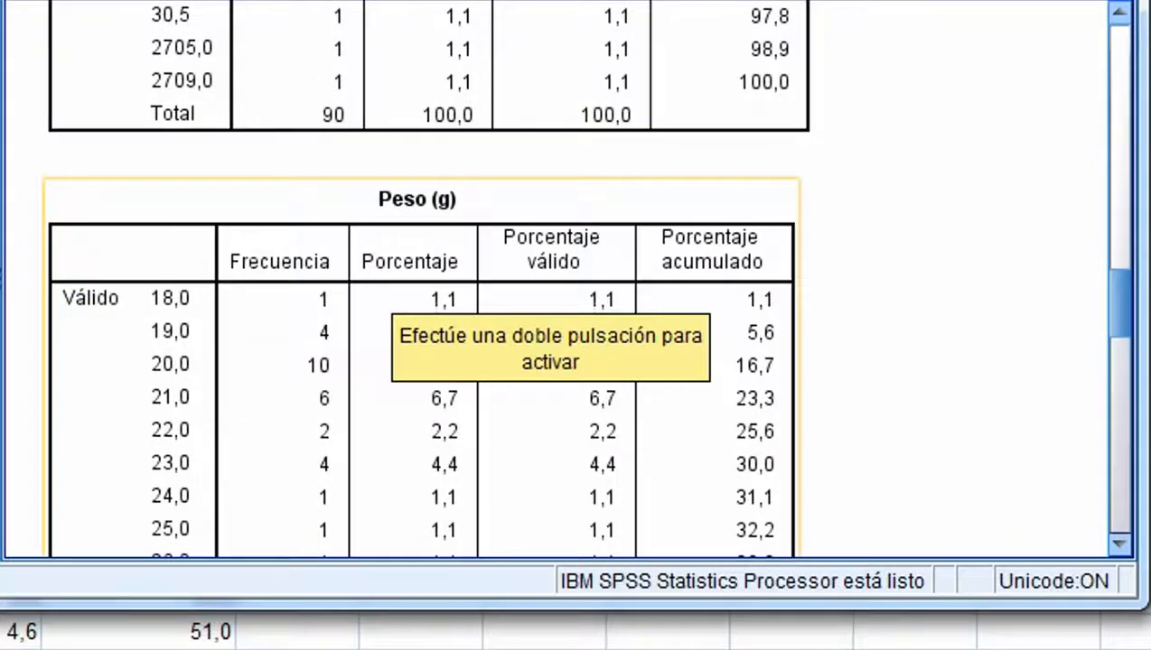
- Examine the Volumen (ml) and Peso (g) histograms, and return to the Volumen (ml) frequency table
scroll(391, 296, "down", 15)
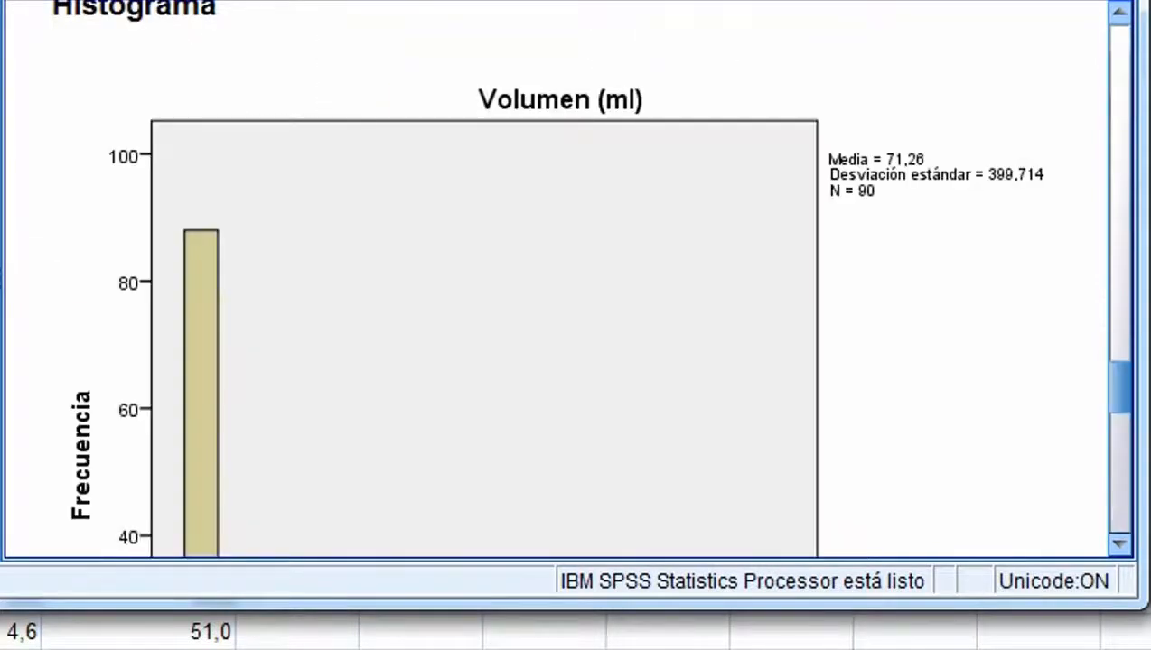
scroll(560, 280, "down", 5)
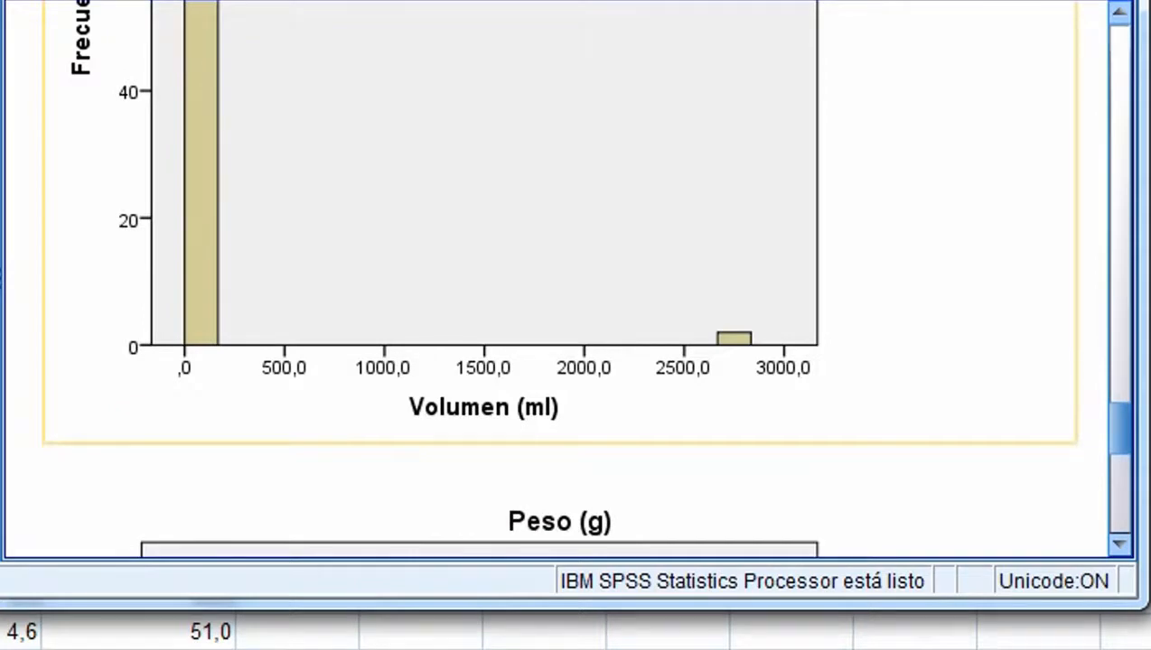
scroll(560, 280, "down", 3)
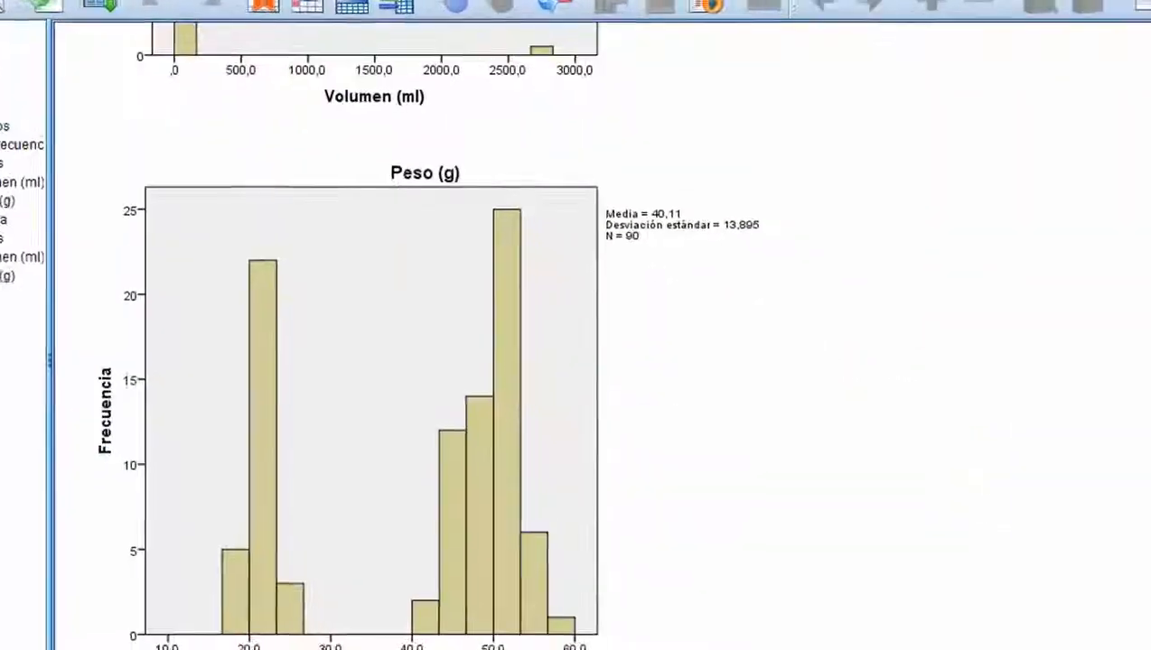
scroll(406, 326, "up", 12)
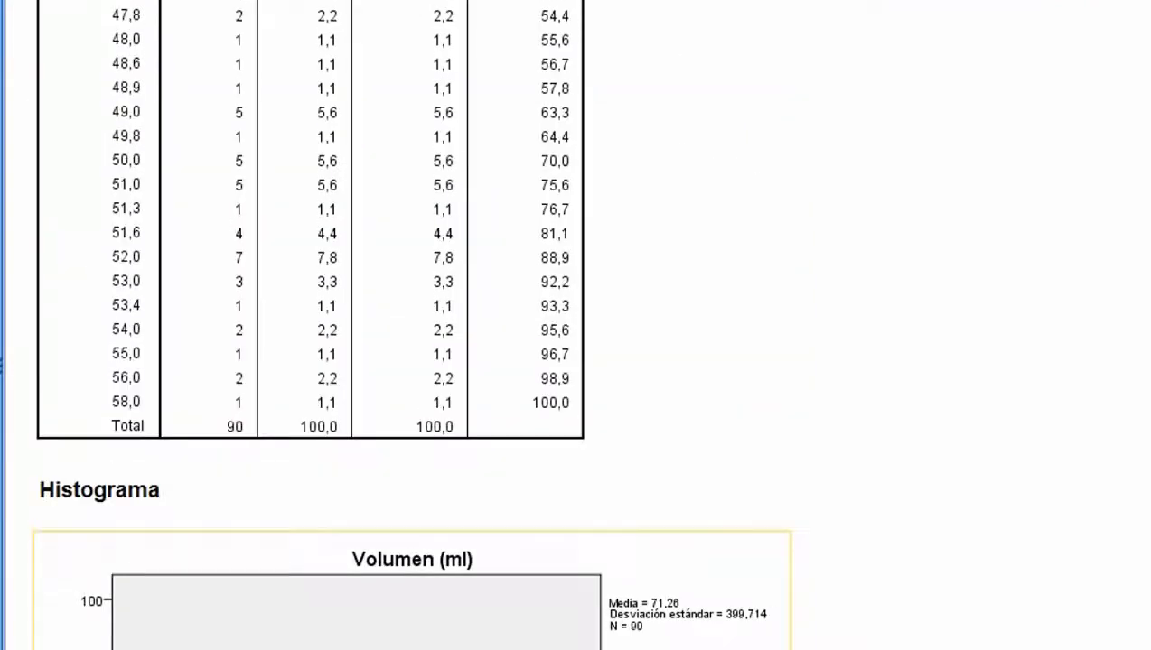
scroll(316, 325, "up", 20)
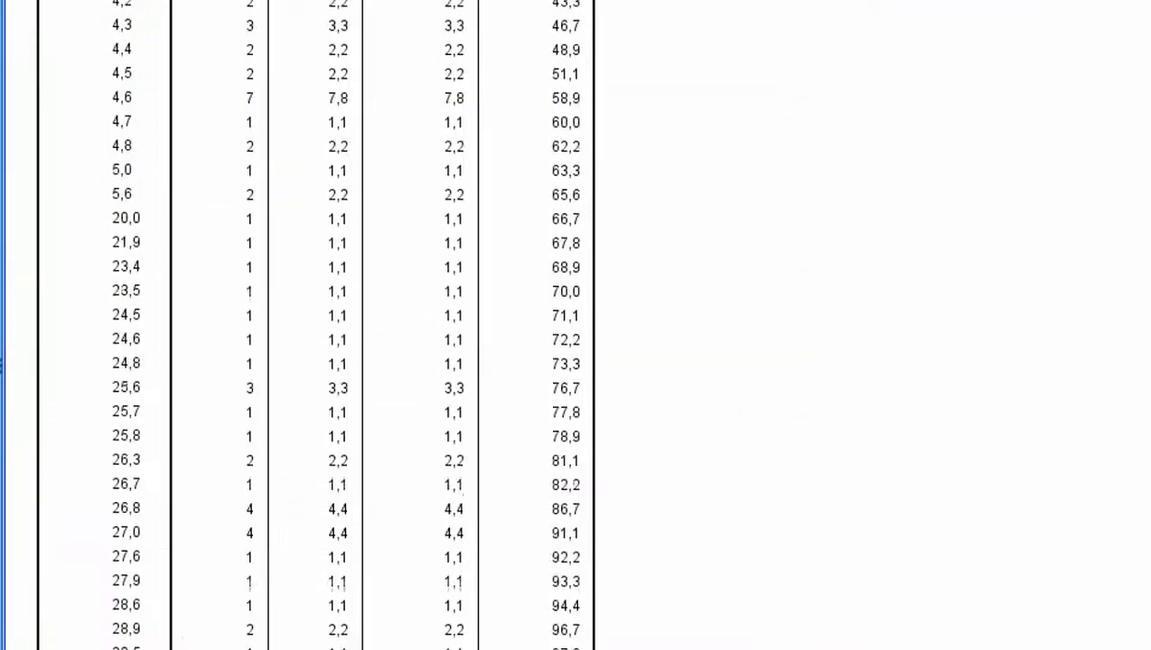
- Reopen the Frequencies analysis from the data editor, choose bar charts showing frequencies for Volumen (ml) and Peso (g), and run it
scroll(575, 325, "up", 3)
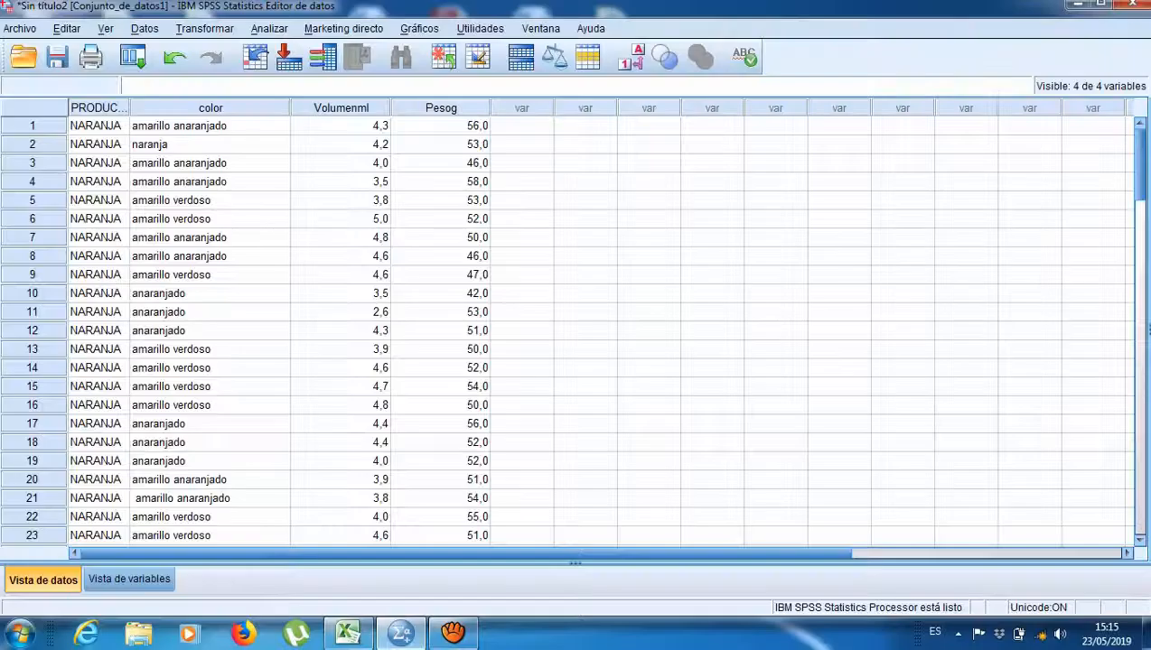
left_click(269, 29)
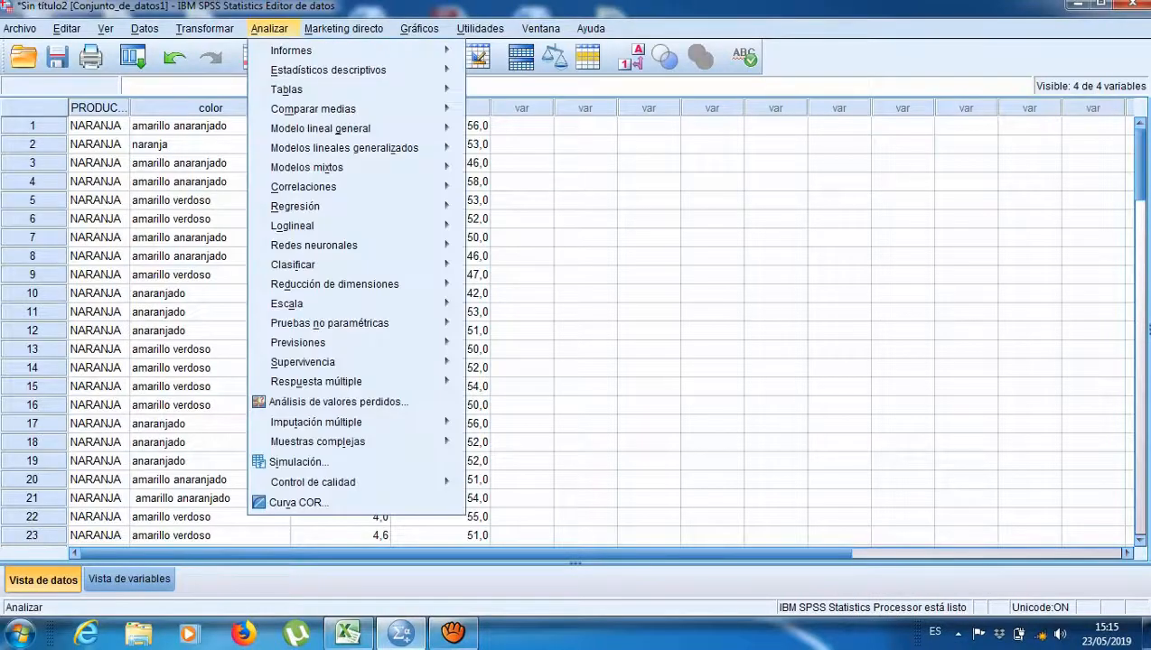
mouse_move(328, 69)
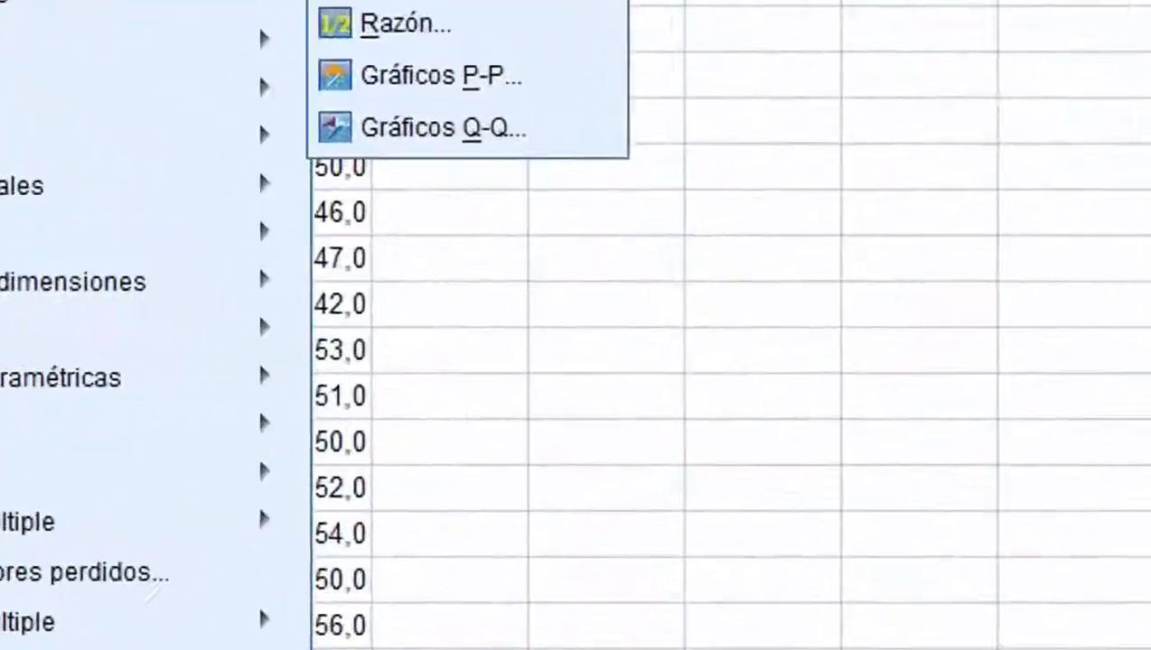
left_click(509, 43)
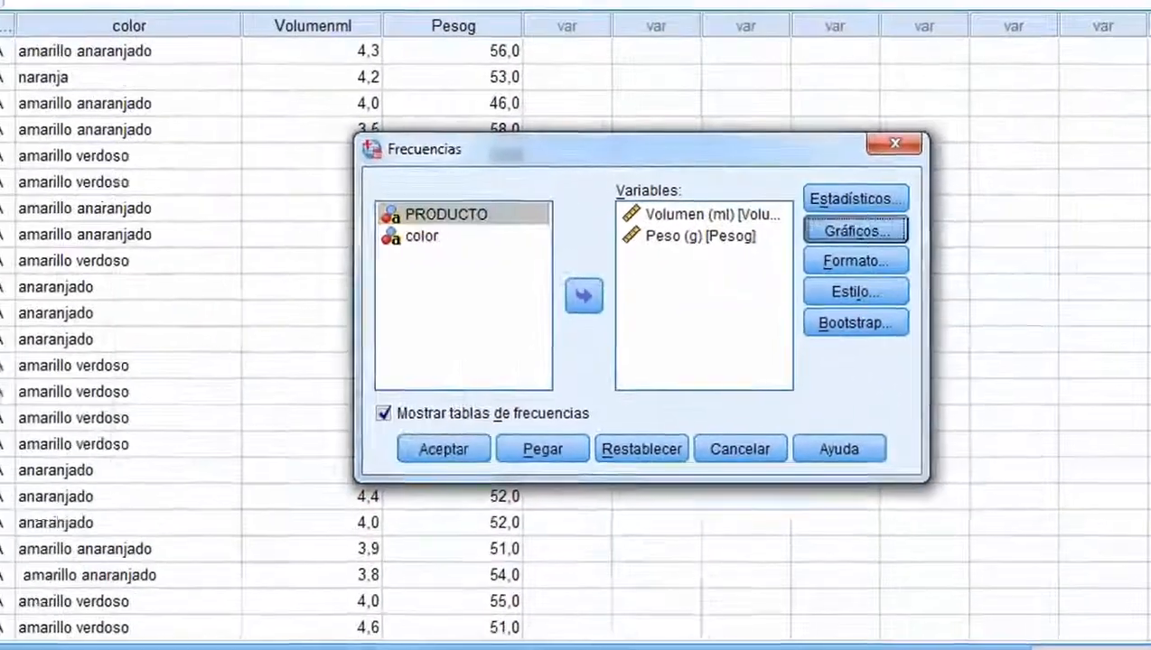
left_click(855, 230)
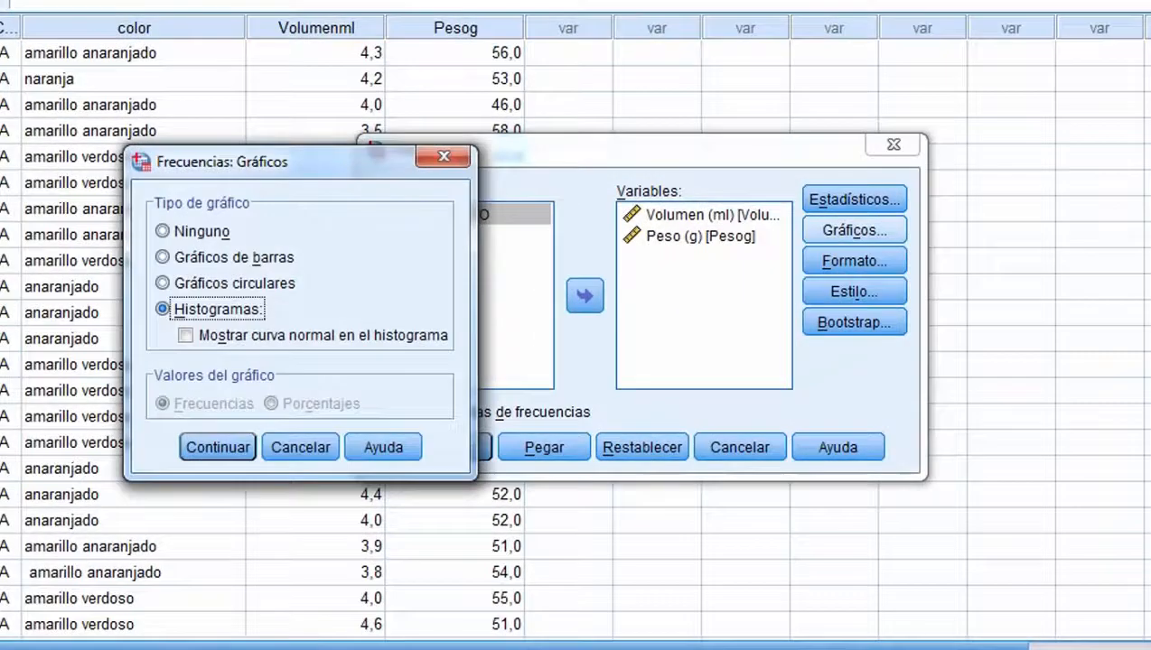
left_click(161, 257)
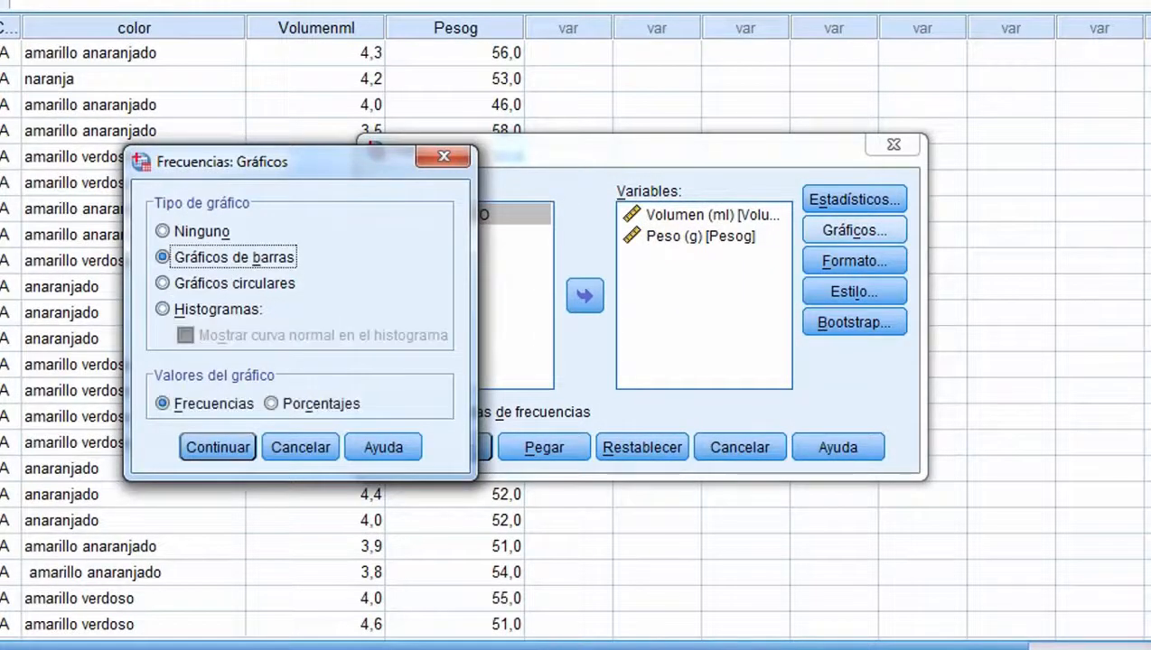
left_click(218, 447)
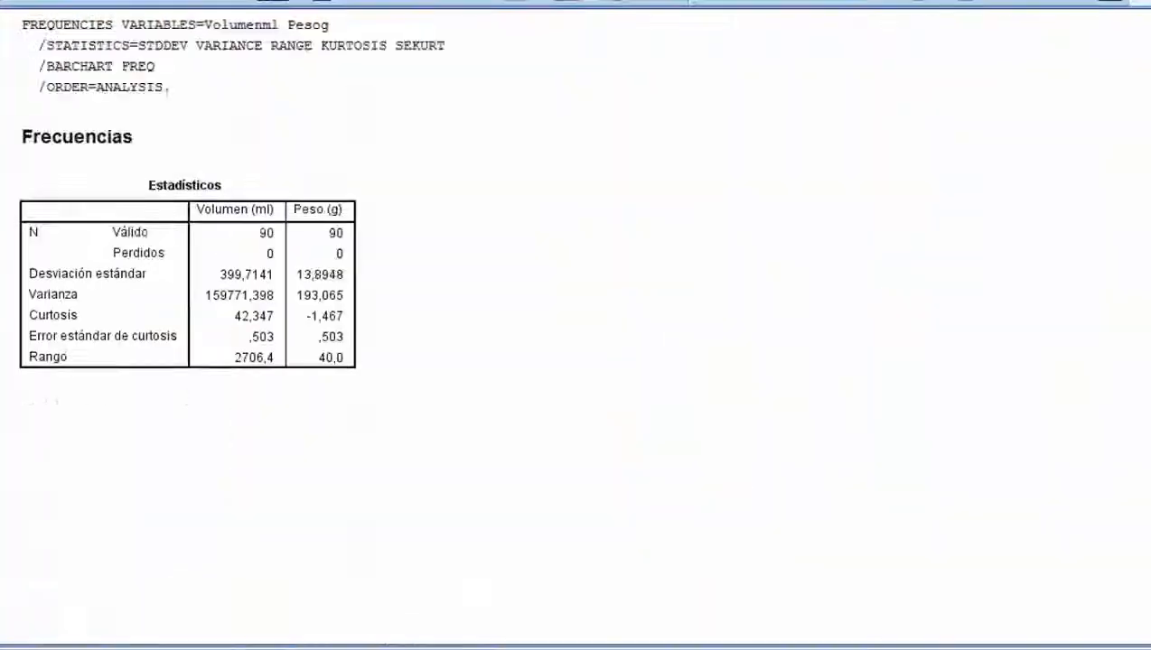
- Examine the Volumen (ml) and Peso (g) frequency tables and bar charts in the new output
scroll(311, 389, "down", 1)
scroll(311, 316, "down", 3)
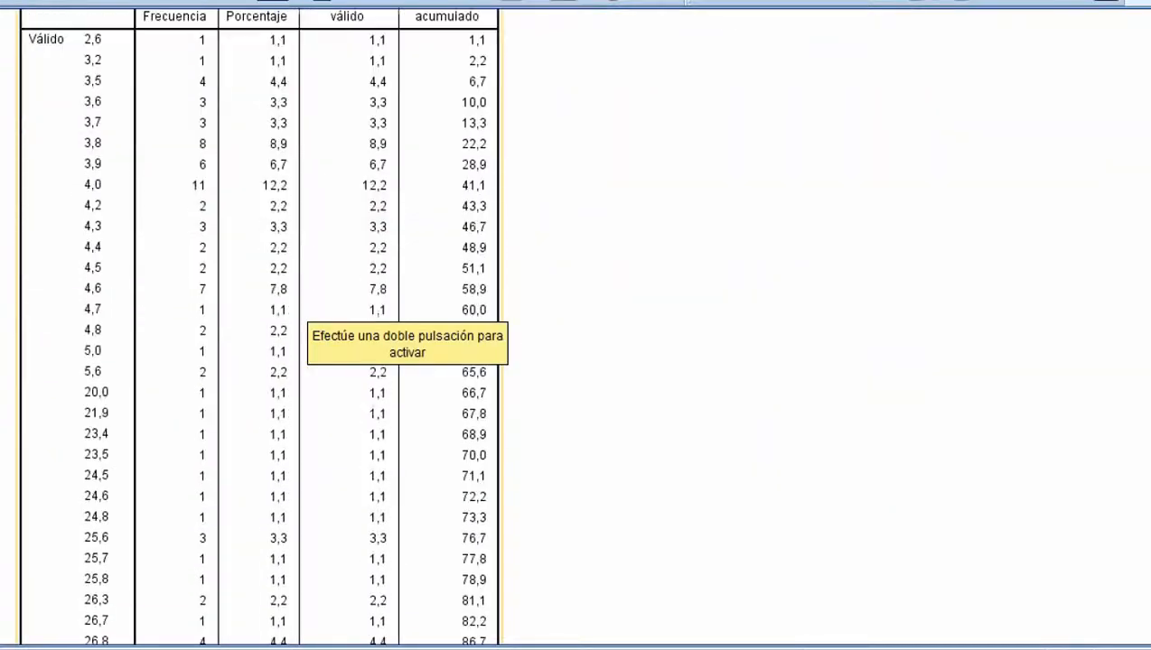
scroll(312, 325, "down", 11)
scroll(311, 325, "up", 1)
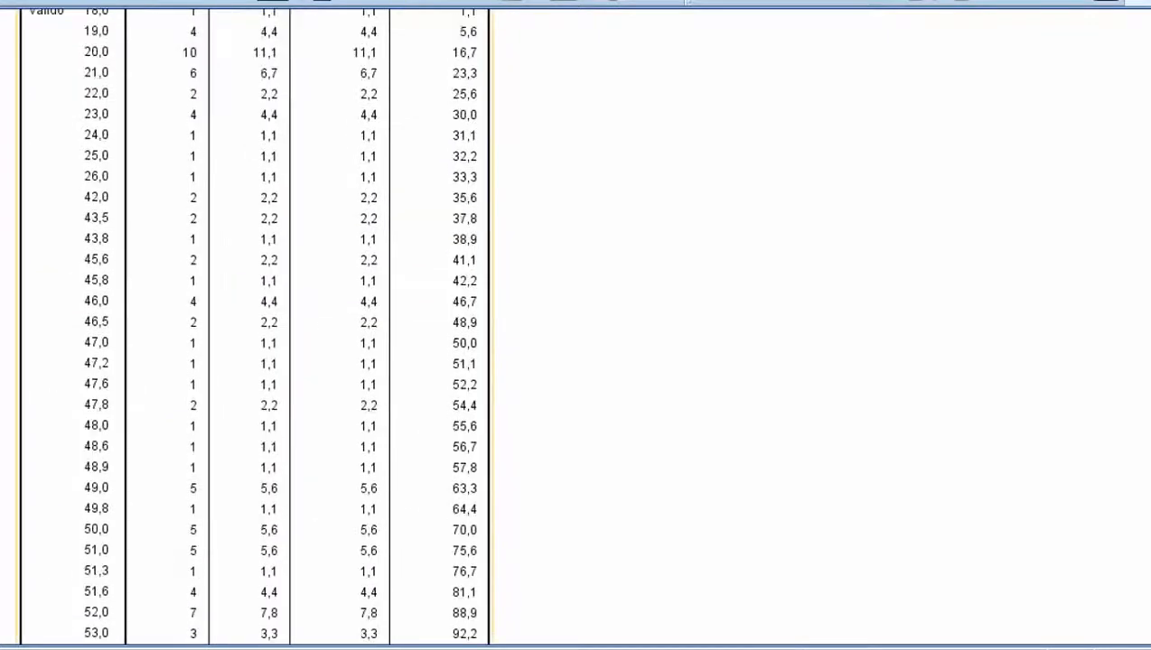
scroll(312, 326, "down", 4)
scroll(312, 397, "down", 5)
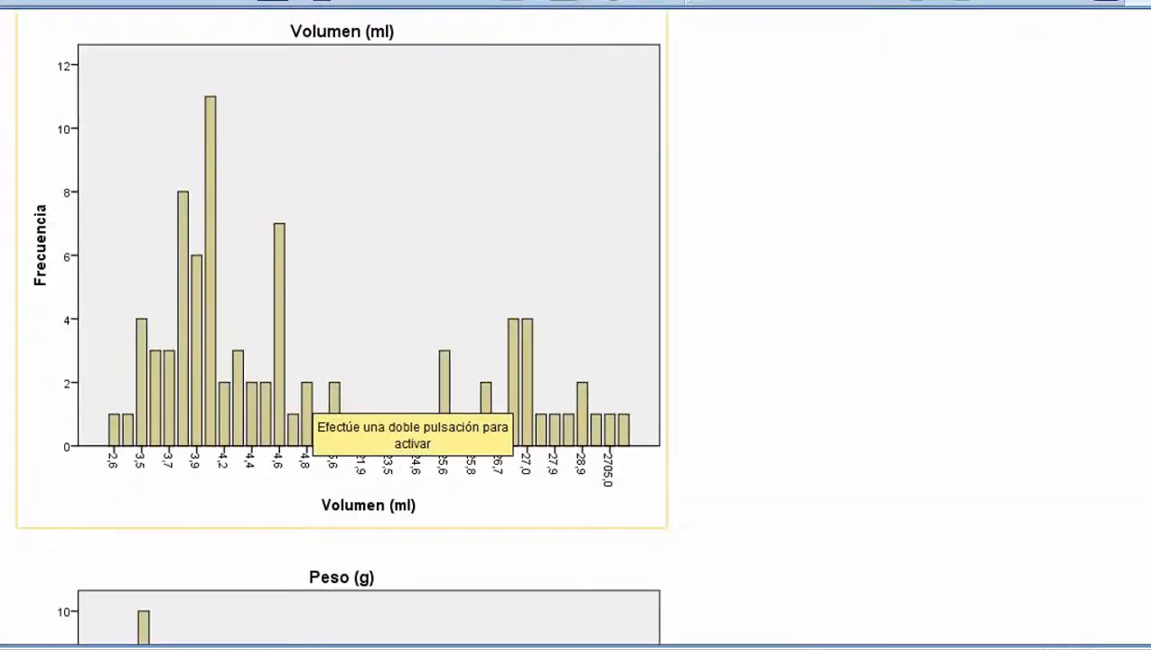
scroll(362, 325, "down", 3)
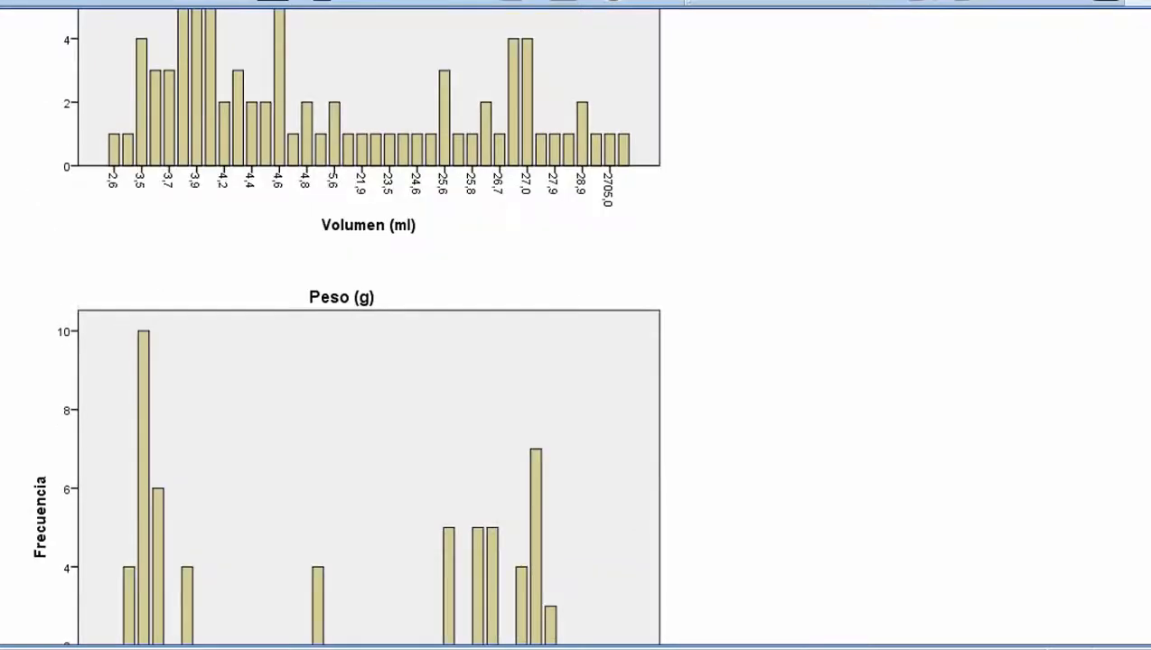
scroll(361, 326, "down", 2)
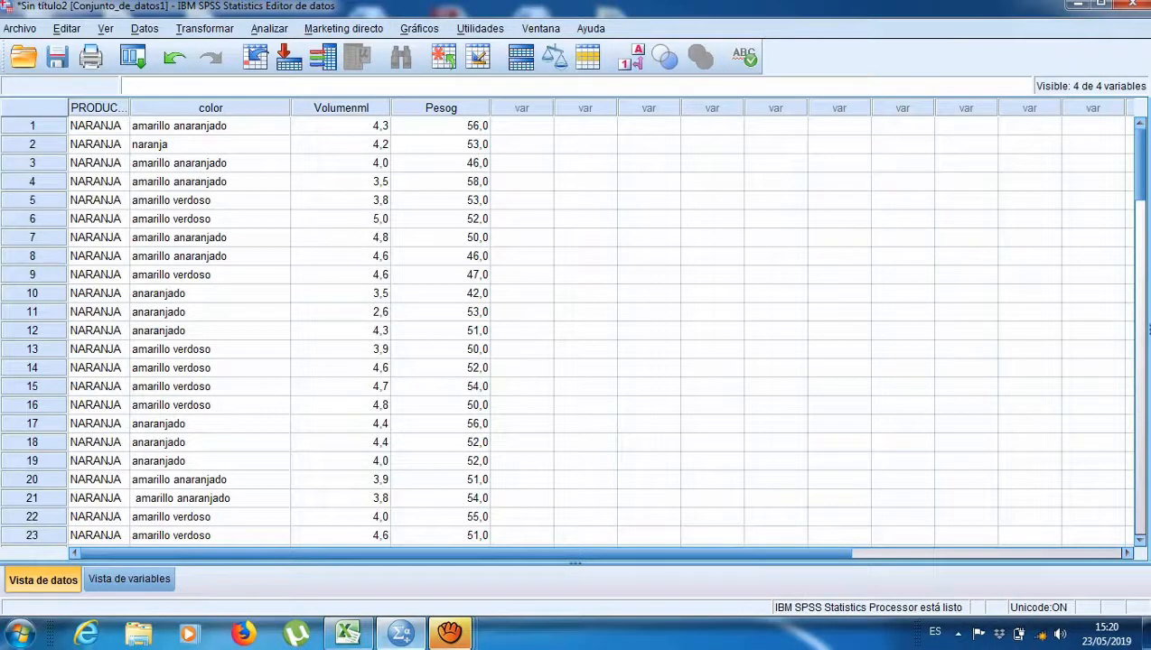
- Start an Explore analysis from the data editor with Volumen (ml) and Peso (g) as dependent variables
left_click(269, 29)
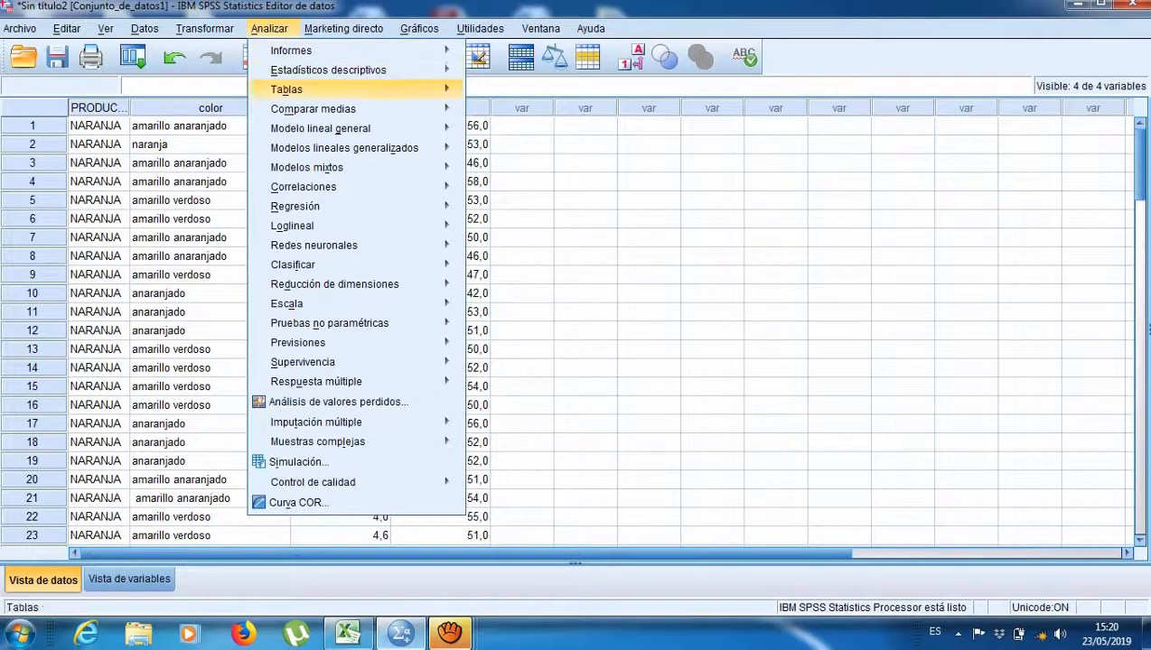
mouse_move(361, 69)
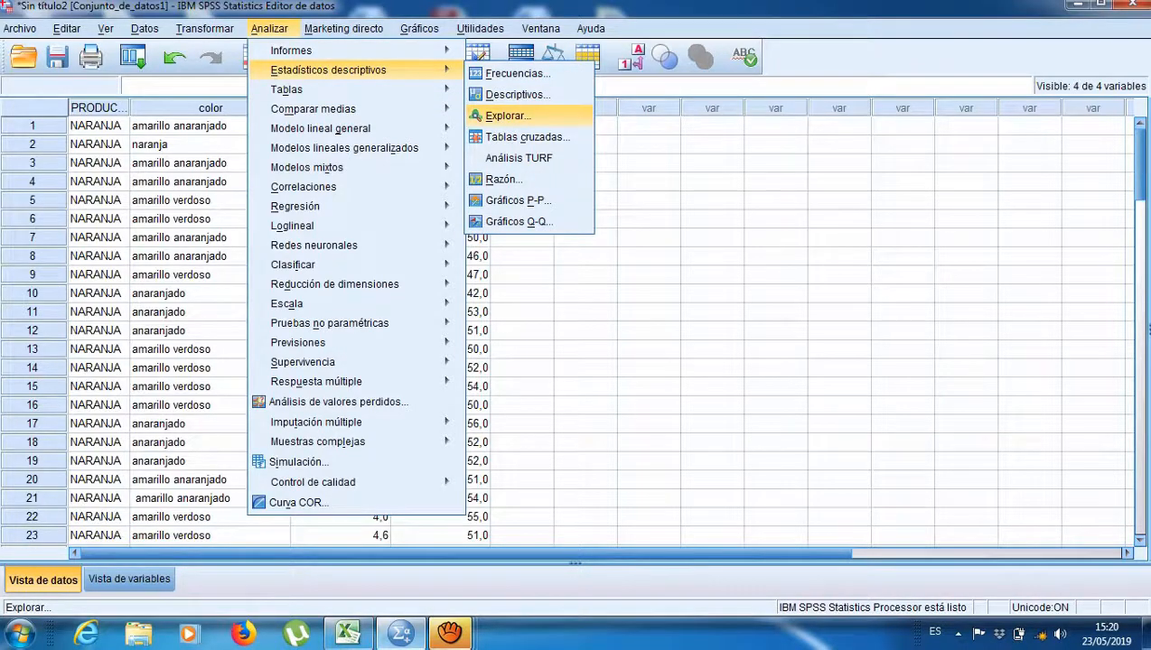
left_click(506, 115)
left_click_drag(434, 237, 609, 211)
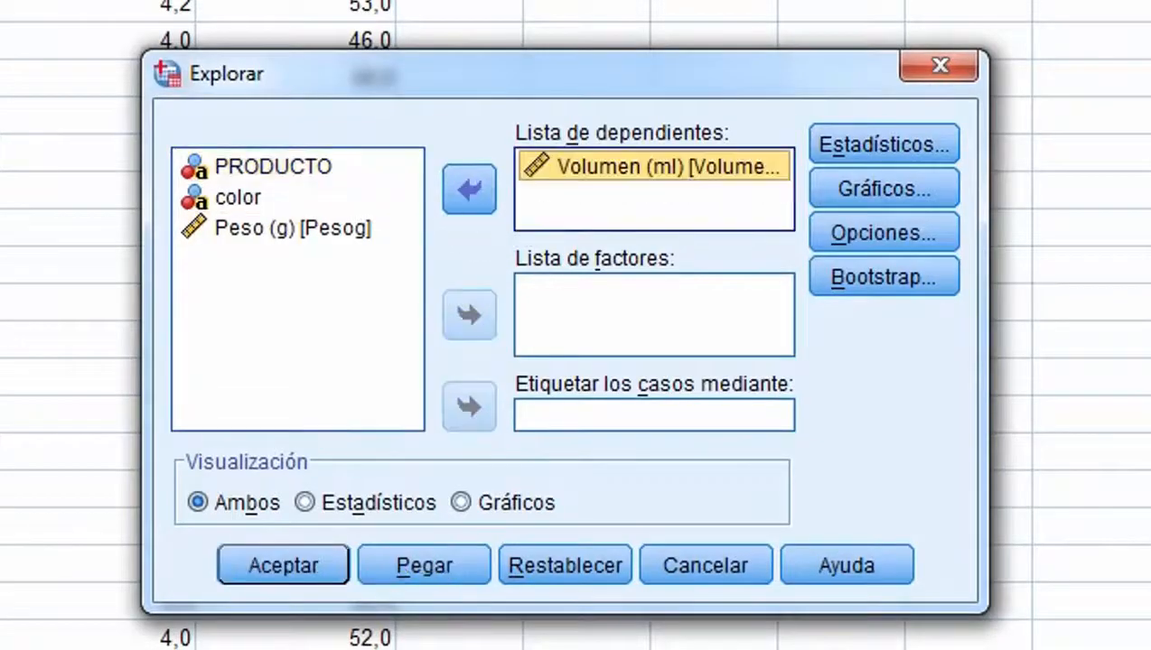
left_click_drag(271, 227, 632, 200)
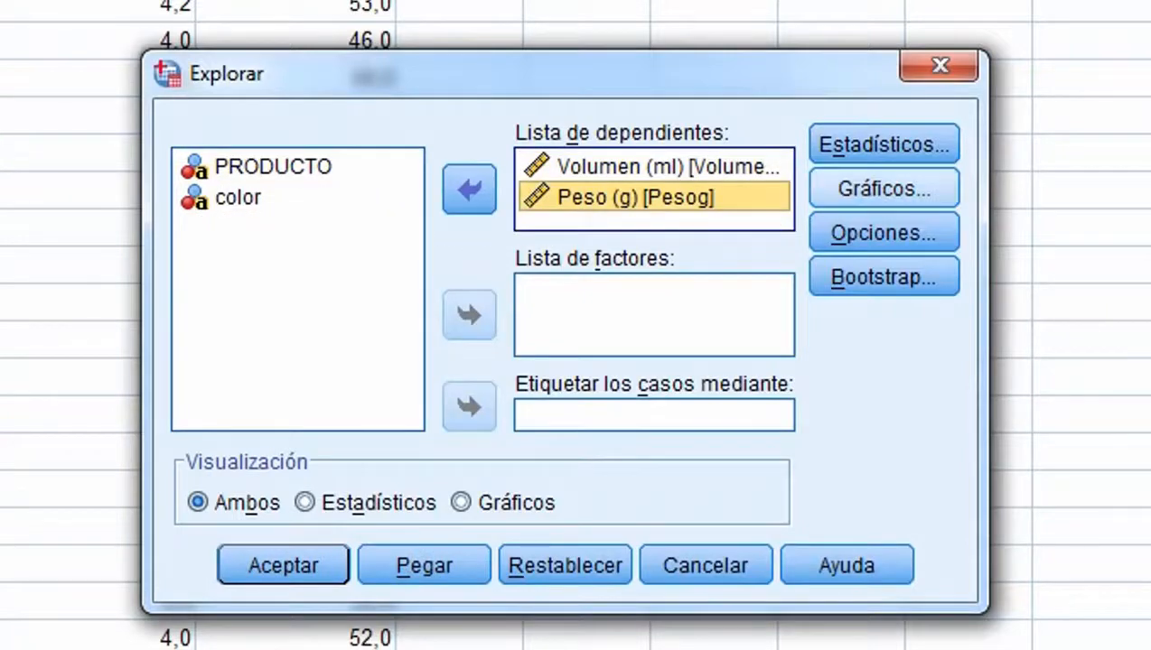
- Set the Explore plots to no boxplots, keep the stem-and-leaf plots, and run the analysis
left_click(883, 189)
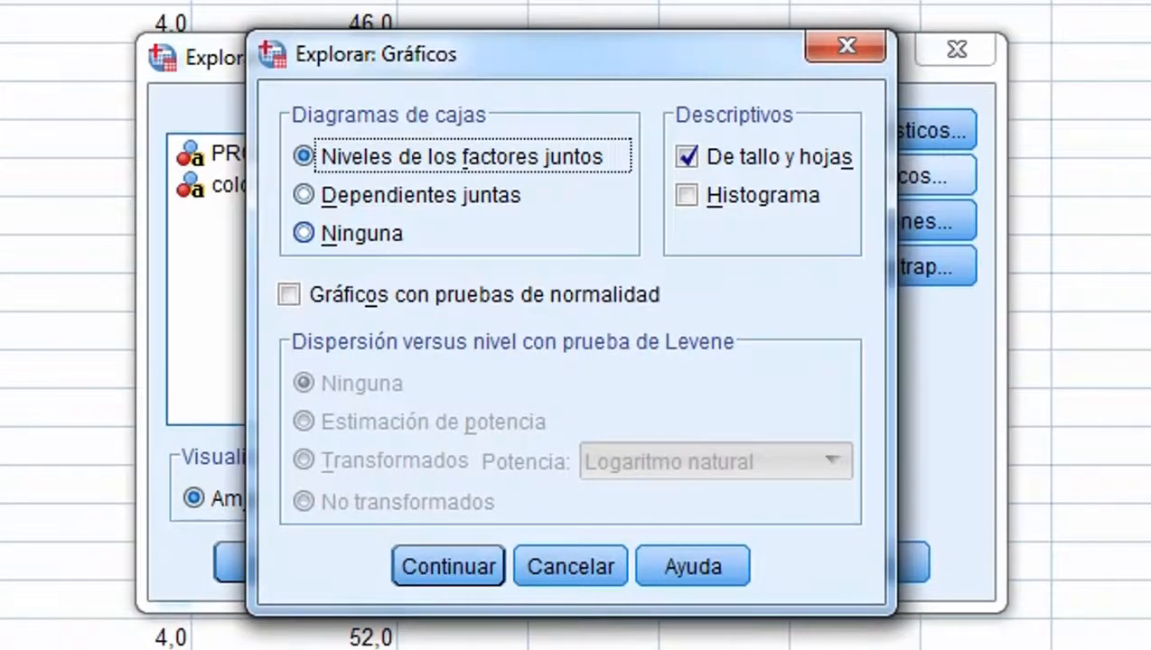
left_click(304, 233)
left_click(448, 566)
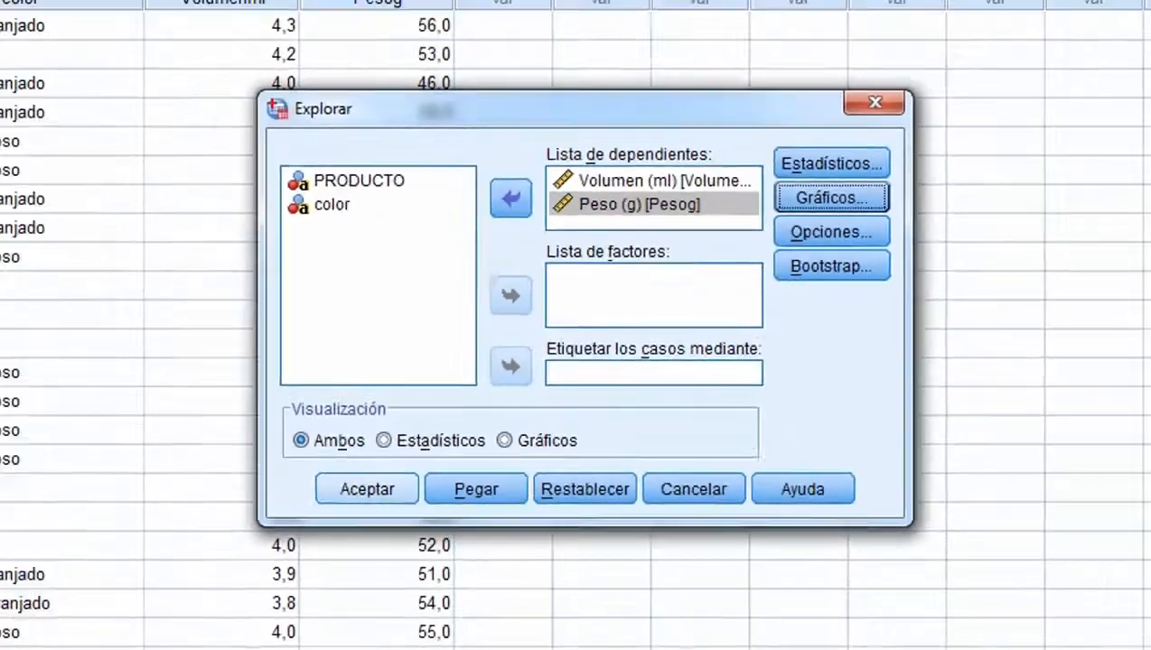
left_click(282, 563)
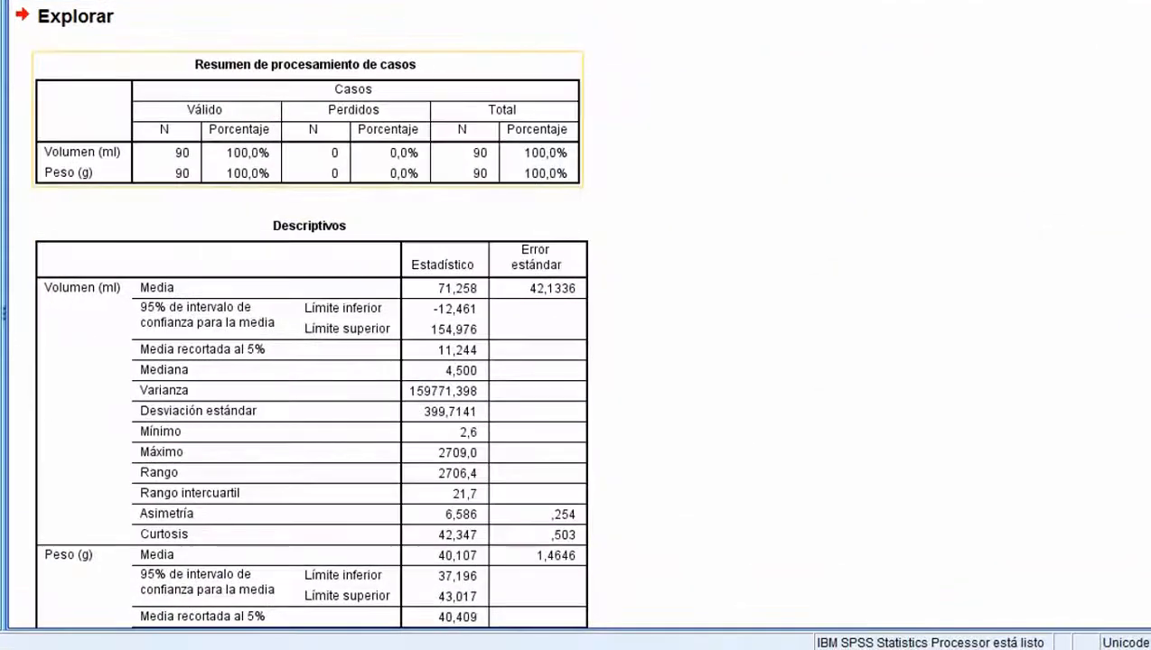
- Examine the Explore descriptives table and the Volumen (ml) and Peso (g) stem-and-leaf plots
scroll(287, 241, "up", 1)
scroll(287, 241, "down", 1)
scroll(287, 241, "down", 3)
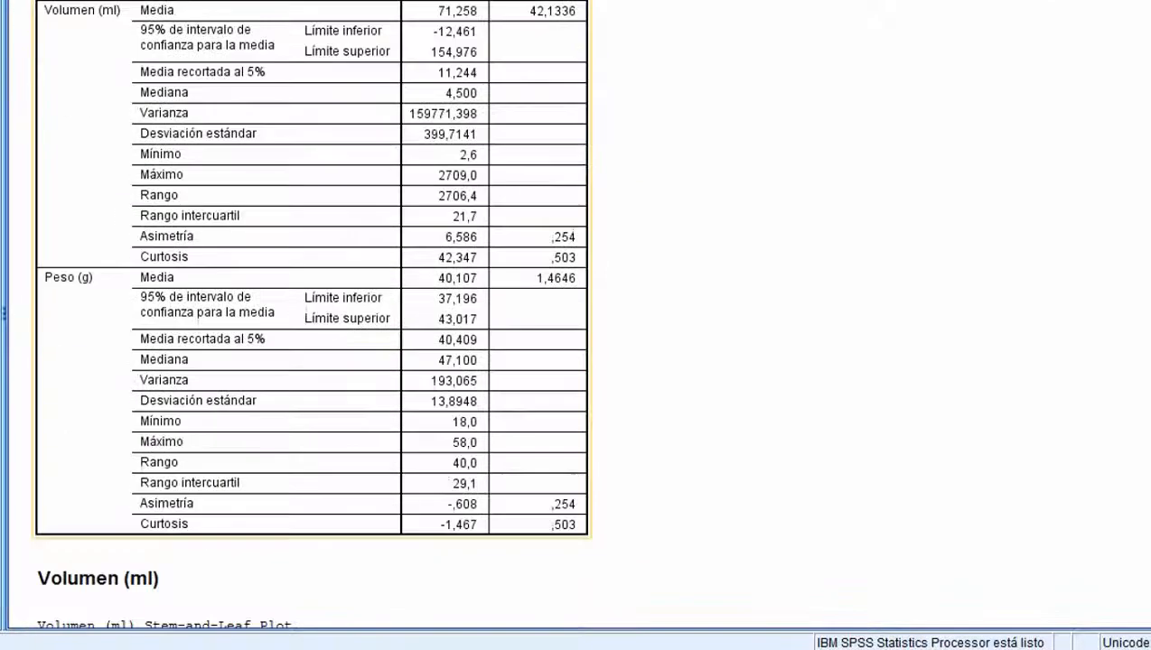
scroll(287, 241, "down", 3)
scroll(371, 181, "down", 1)
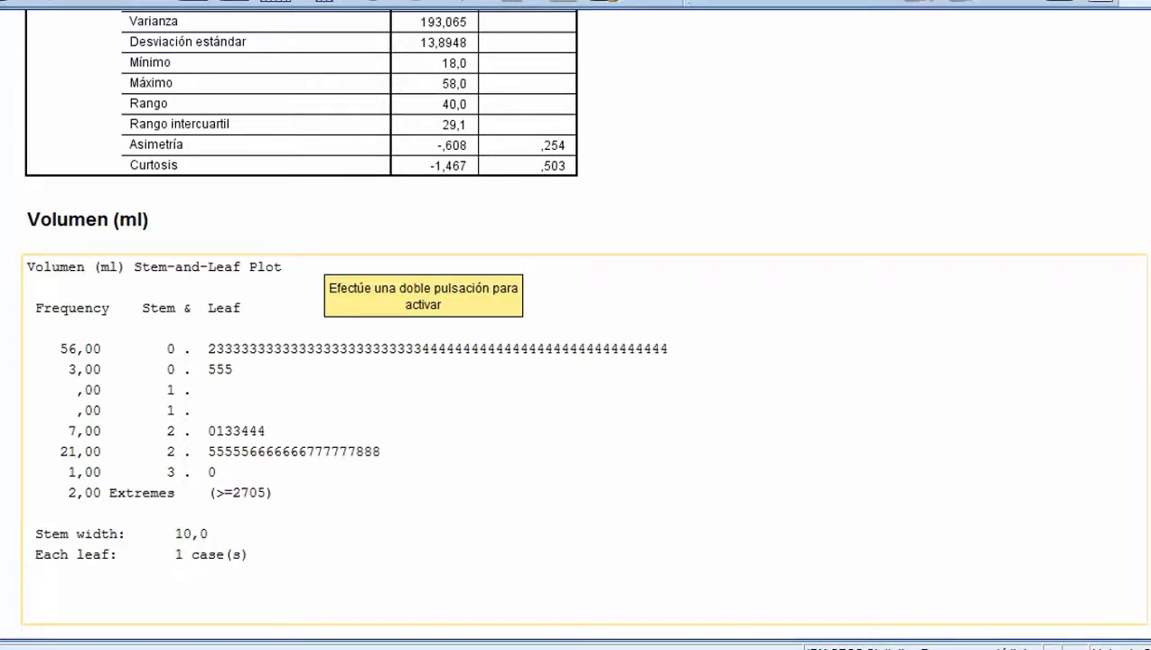
scroll(578, 361, "down", 8)
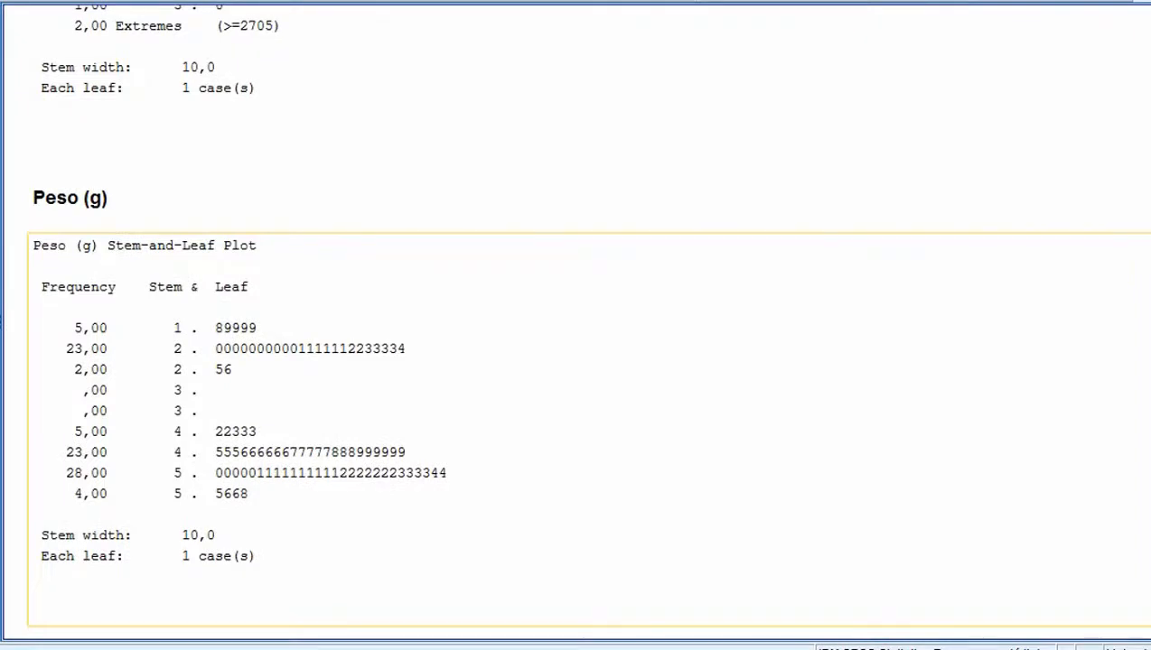
scroll(579, 361, "down", 1)
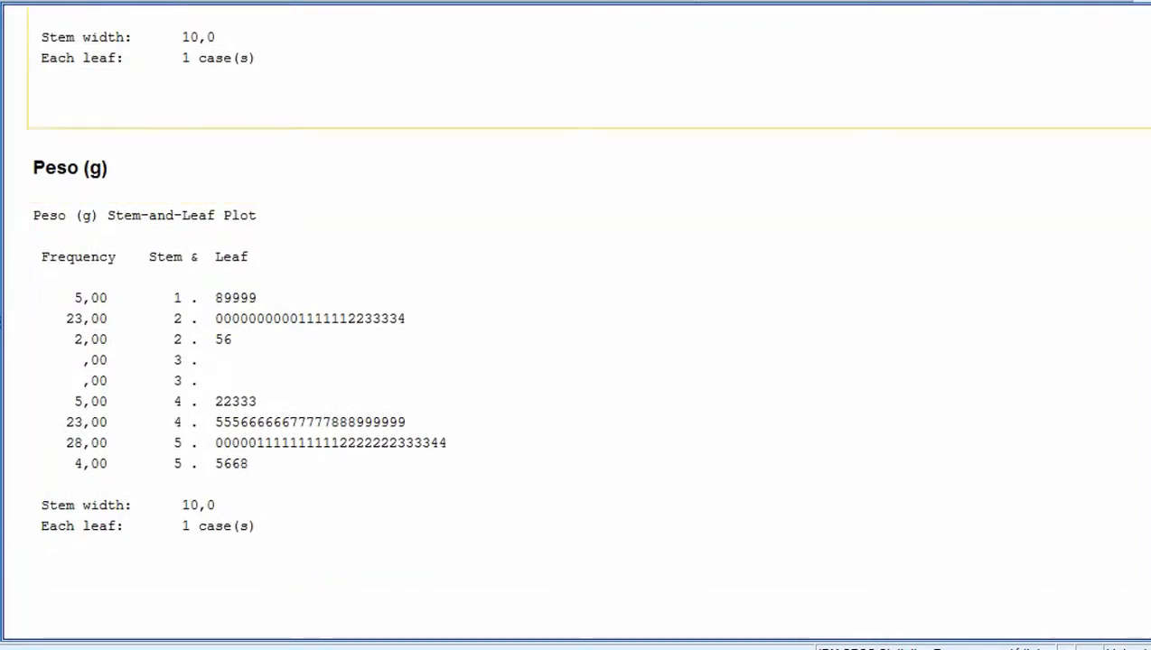
- Close the output without saving it, and produce bar charts of Volumen (ml) and Peso (g) with a new Frequencies analysis
key("alt+F4")
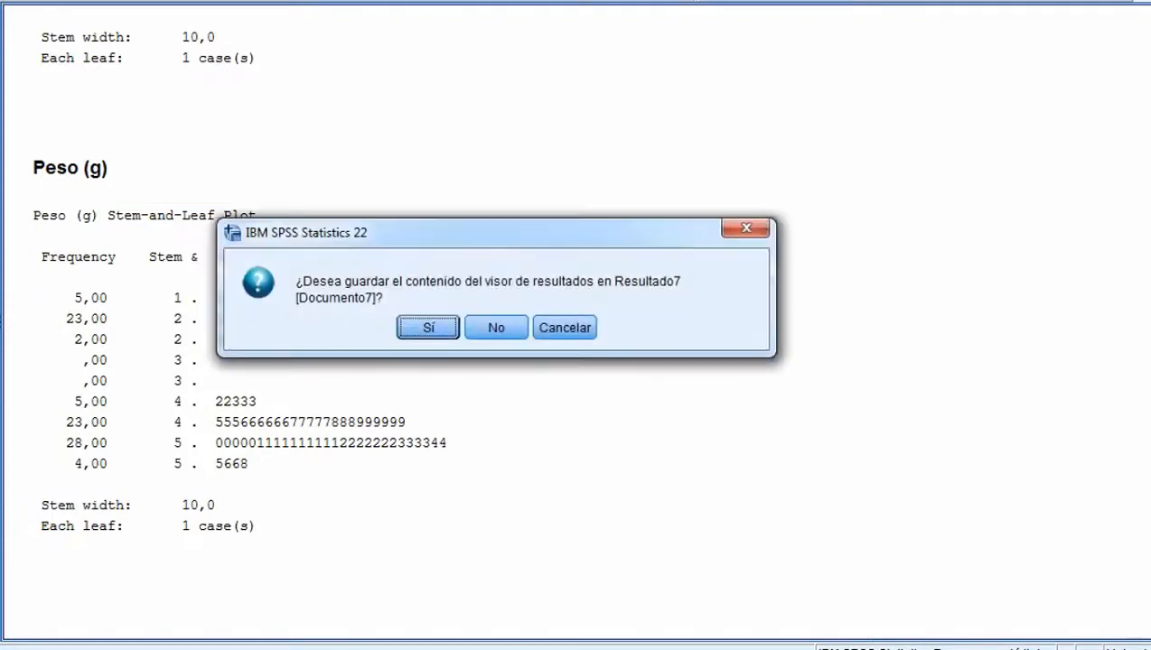
left_click(496, 325)
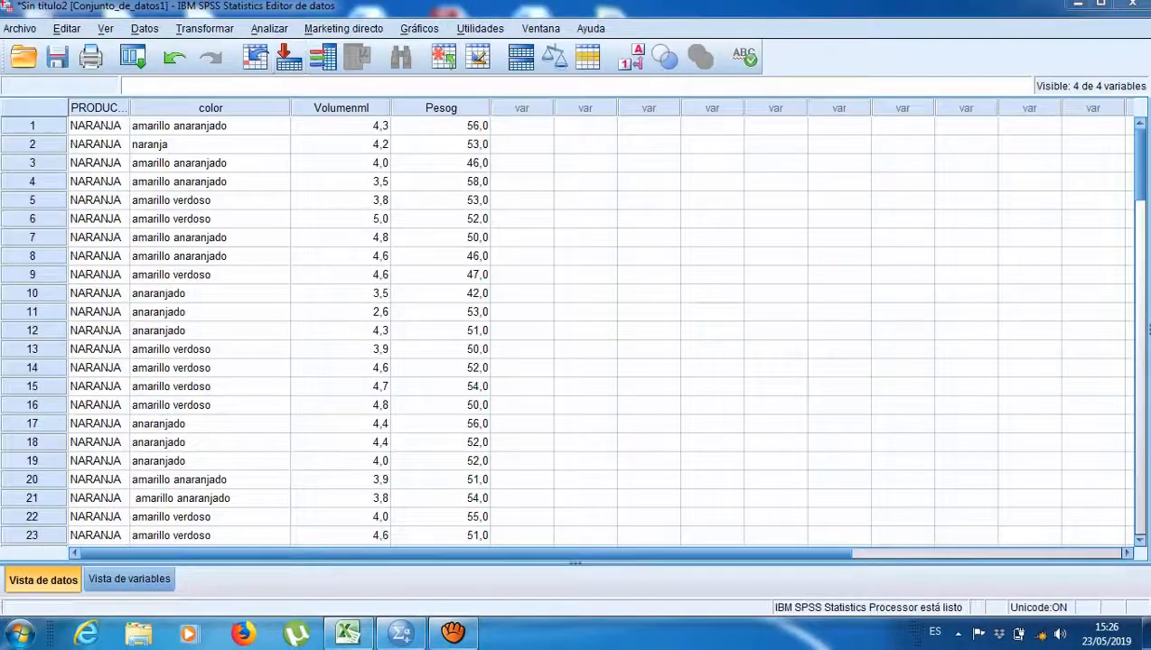
left_click(269, 29)
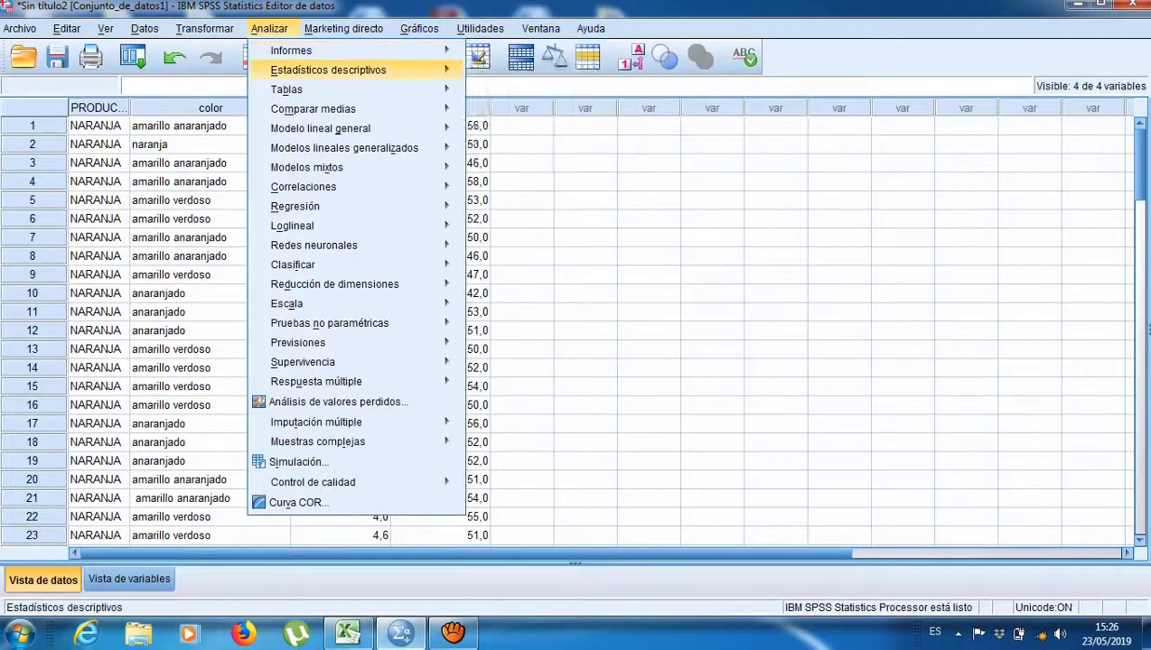
mouse_move(361, 70)
left_click(515, 73)
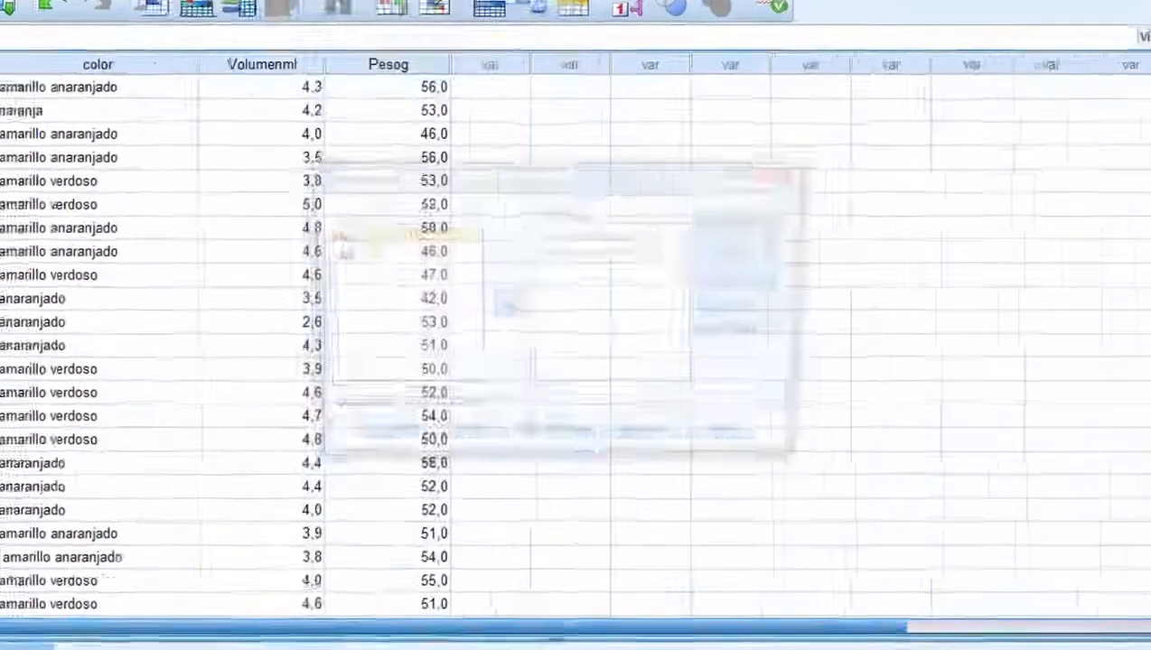
left_click(728, 230)
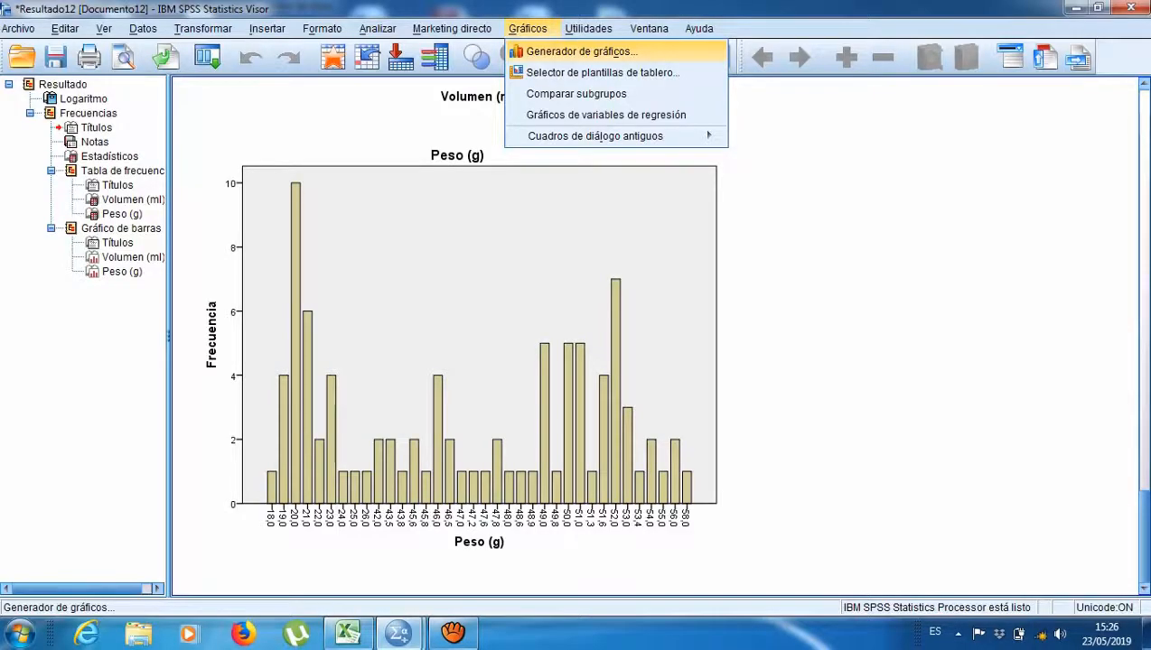
- Create a boxplot of Peso (g) by PRODUCTO with the Chart Builder, and view it in the output
left_click(591, 49)
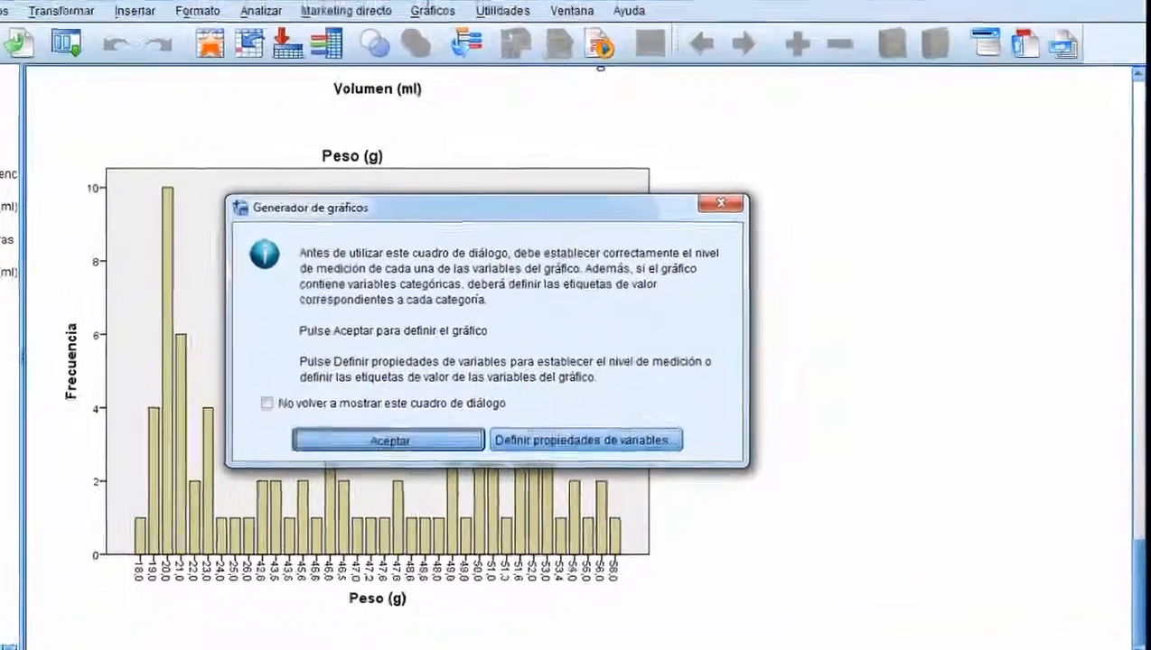
left_click(489, 402)
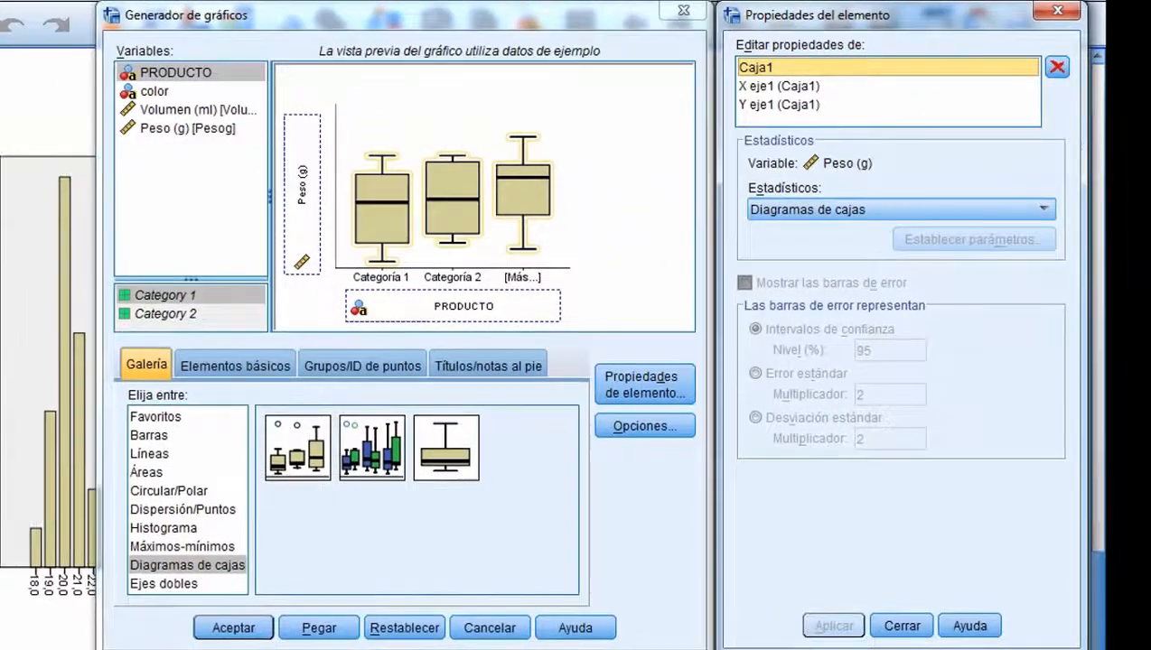
left_click(233, 628)
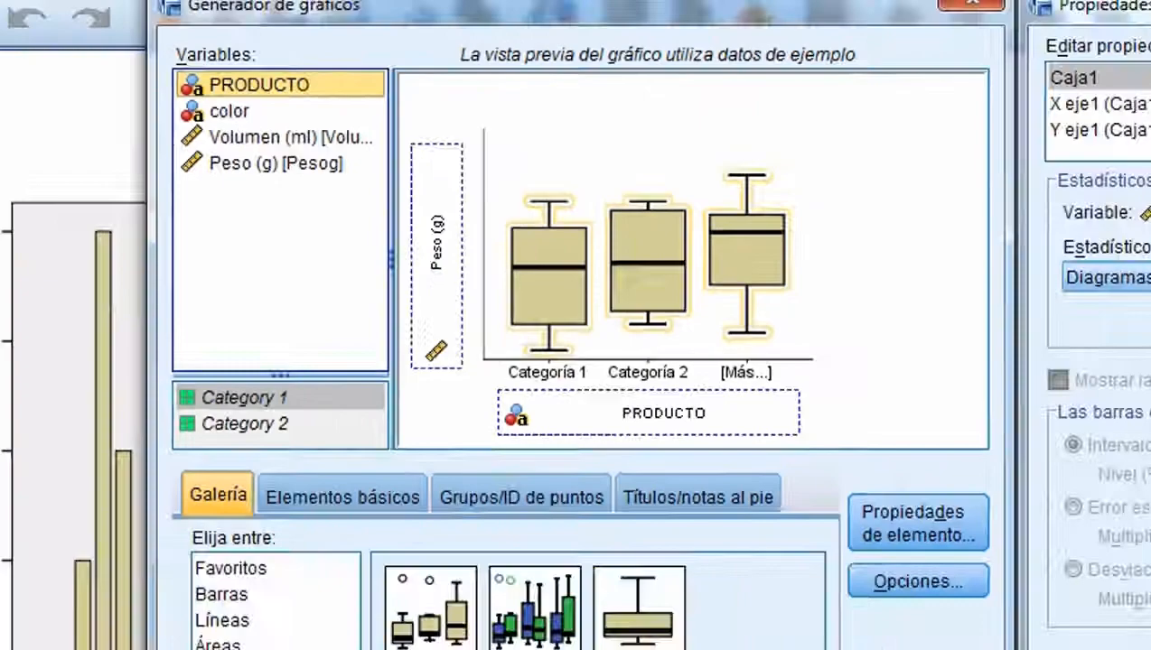
left_click(437, 551)
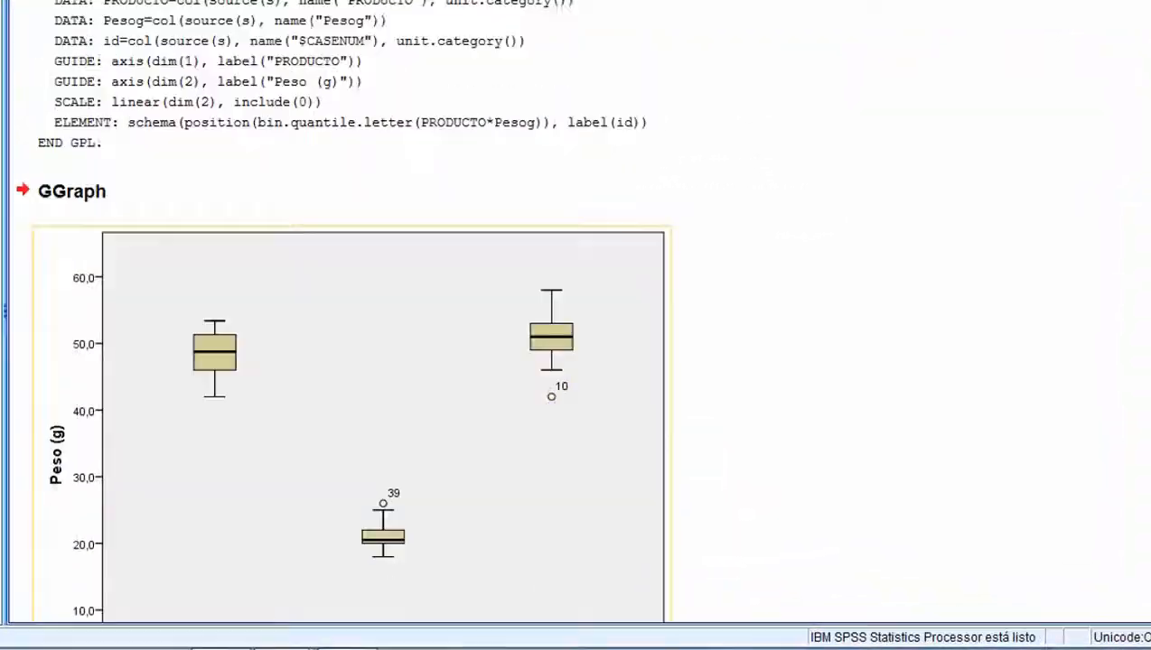
scroll(578, 311, "down", 3)
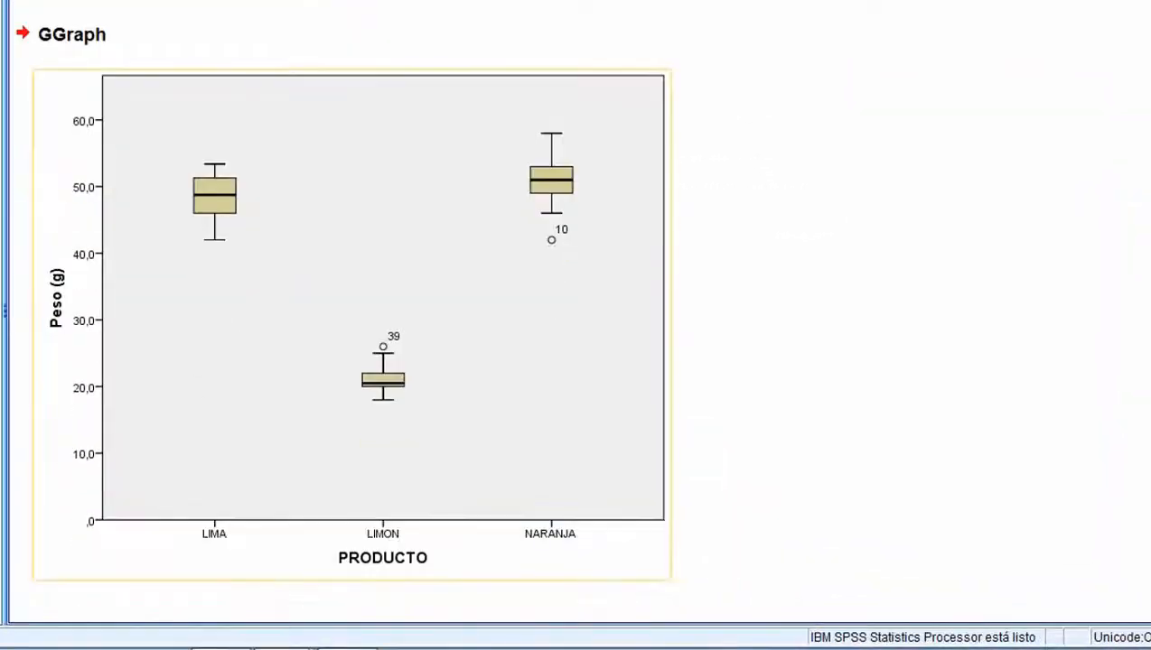